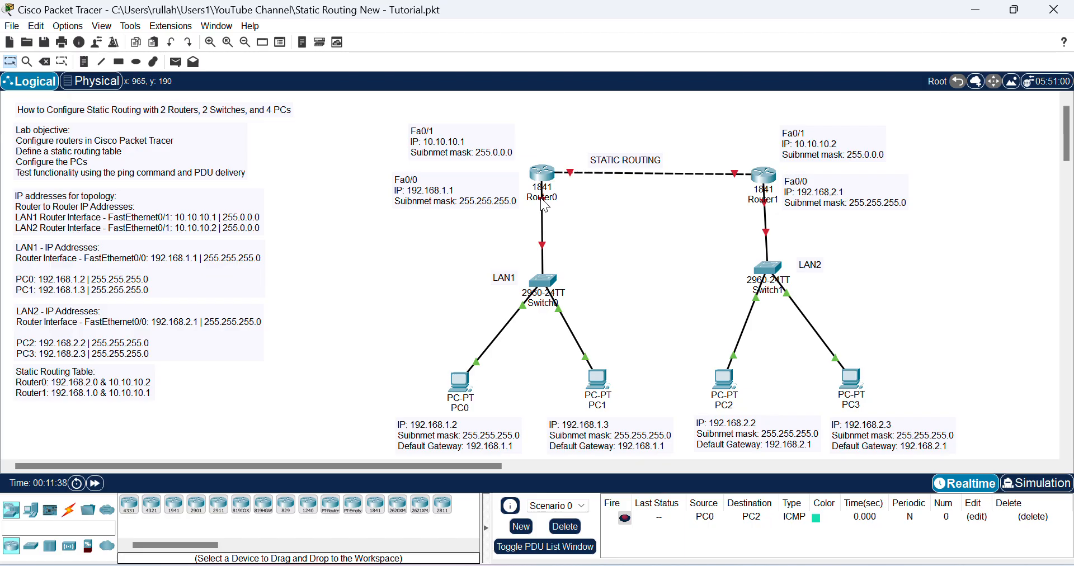
Step: Copy the default gateway address 192.168.1.1 from the text note below PC0
mouse_move(545, 207)
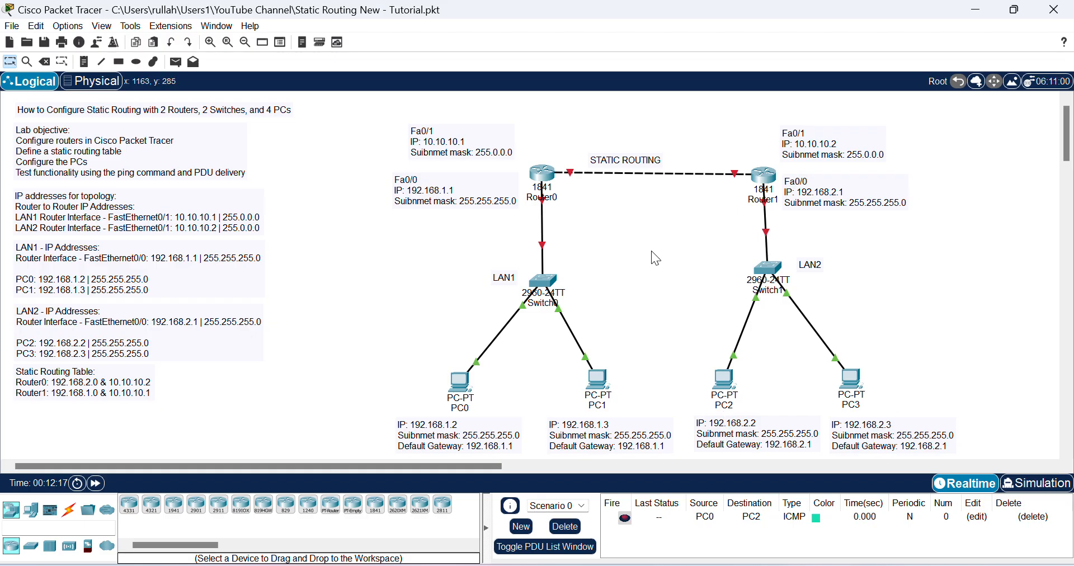
click(451, 434)
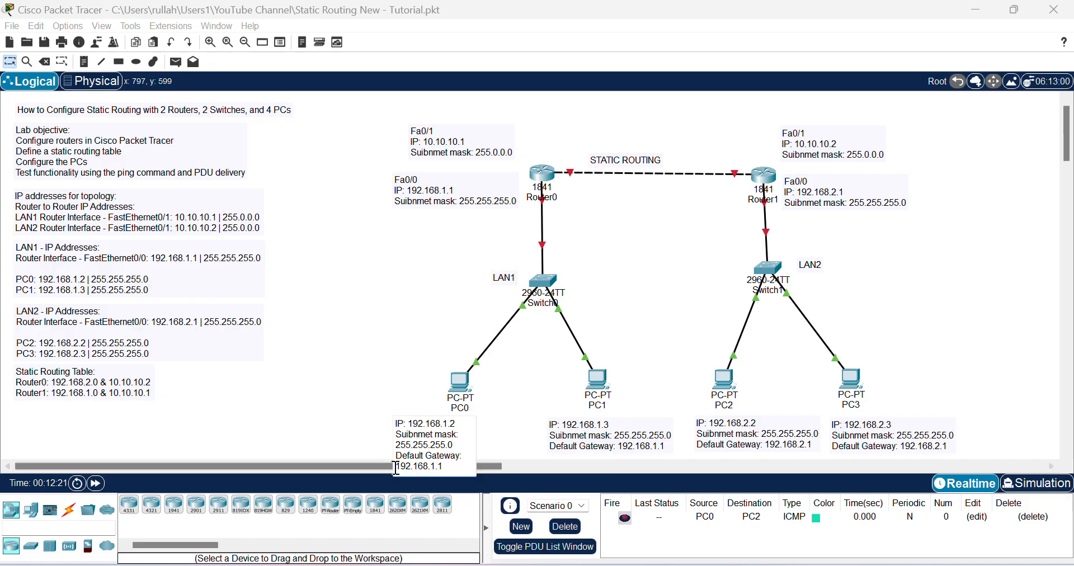
drag(396, 466, 441, 472)
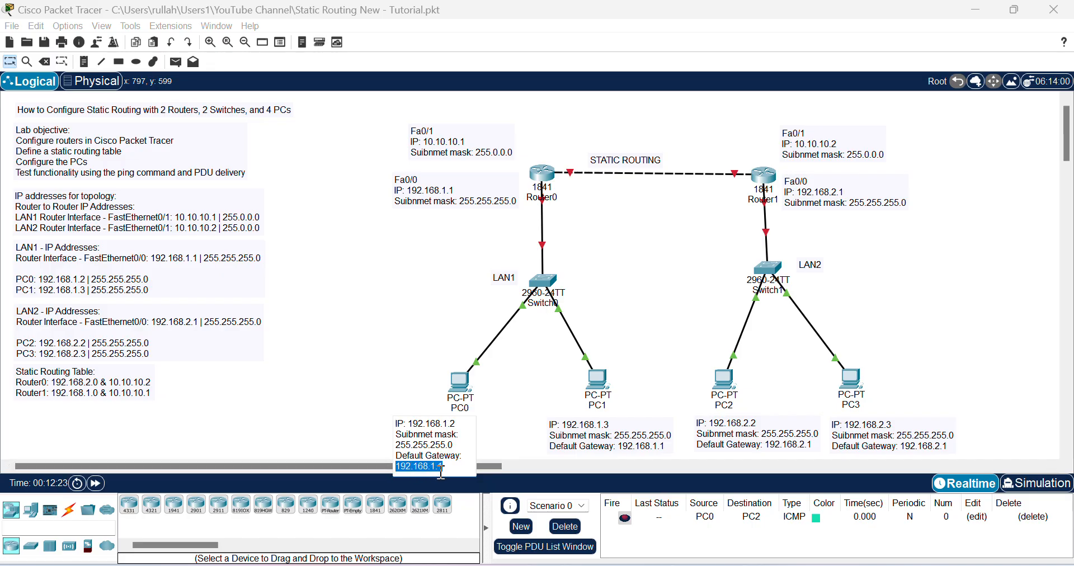
click(633, 328)
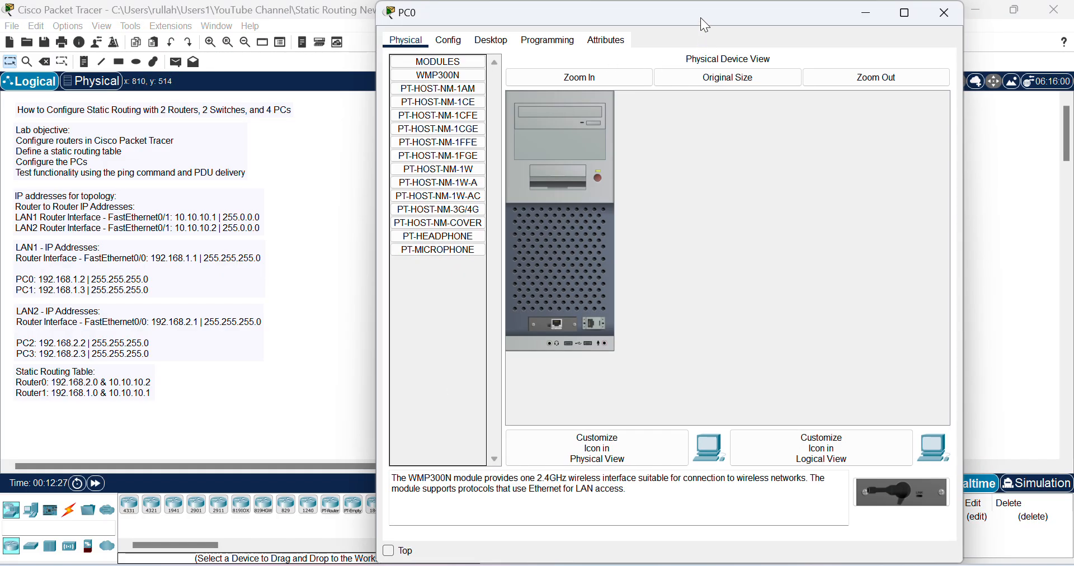
Step: In PC0's IP configuration, set the IPv4 address to 192.168.1.2 with subnet mask 255.255.255.0
drag(700, 18, 696, 124)
click(482, 147)
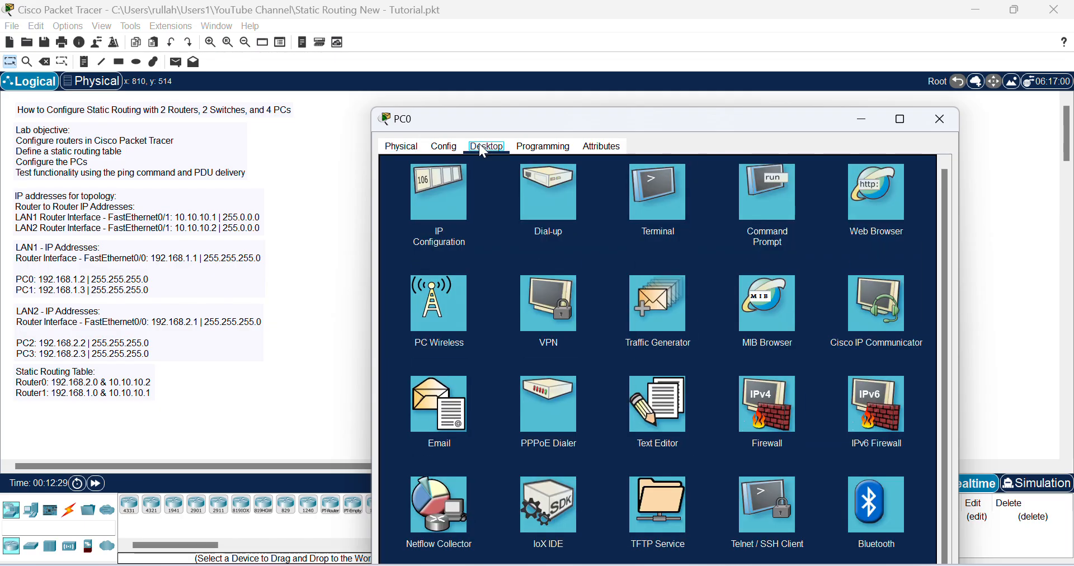
click(434, 183)
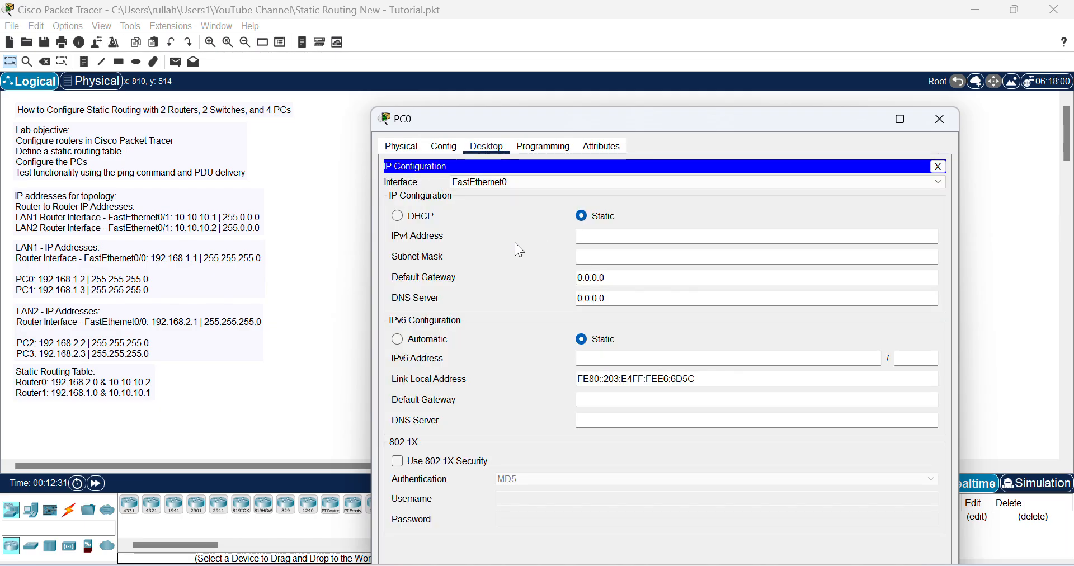
click(594, 236)
text(192.168.1.1)
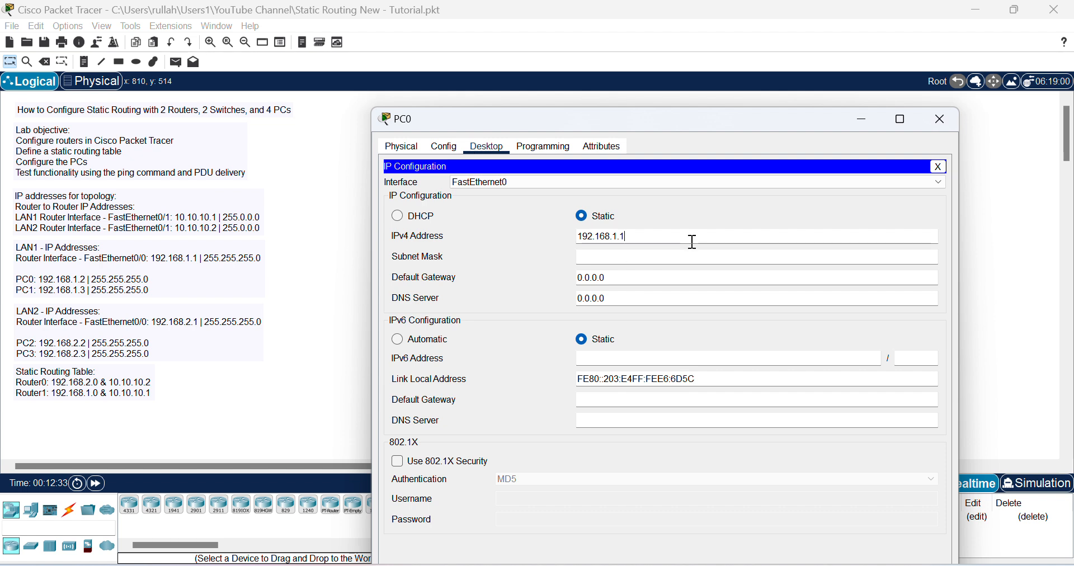
key(BackSpace)
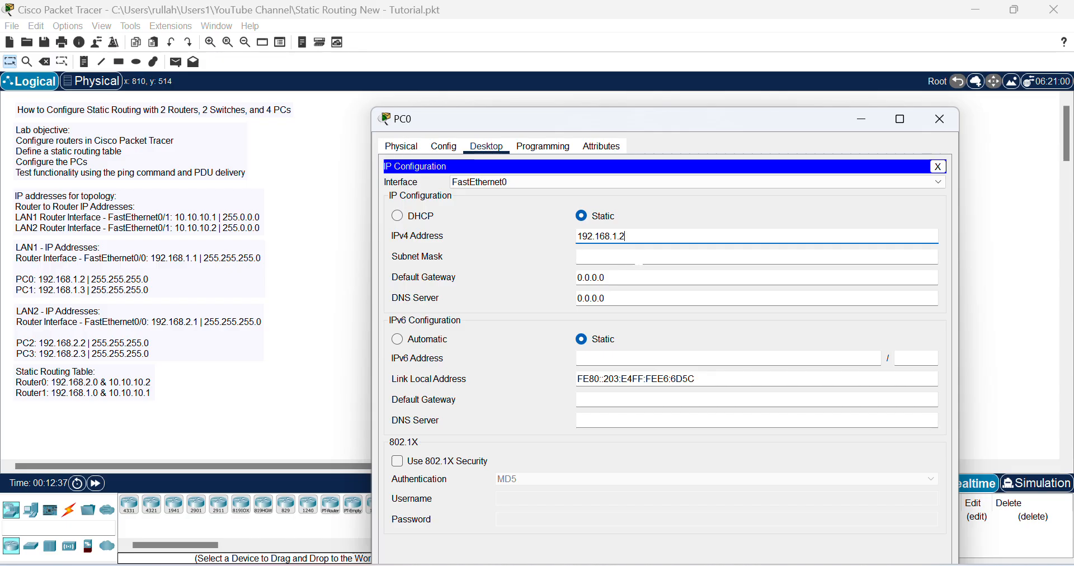
click(638, 257)
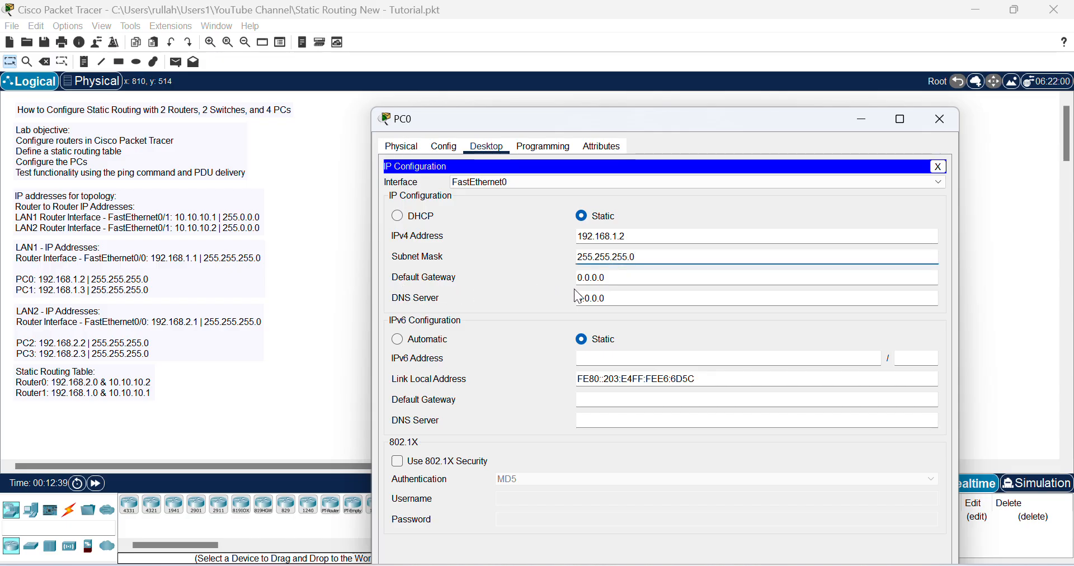
Step: Set PC0's IPv4 default gateway to 192.168.1.1 and close its device window
click(598, 280)
drag(599, 283, 571, 284)
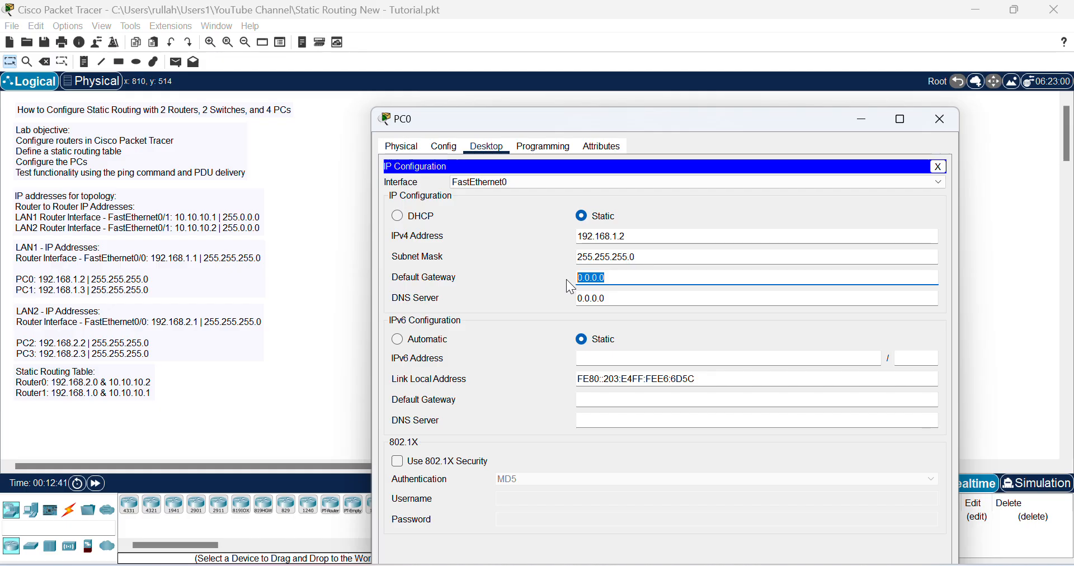
text(192.168.1.1)
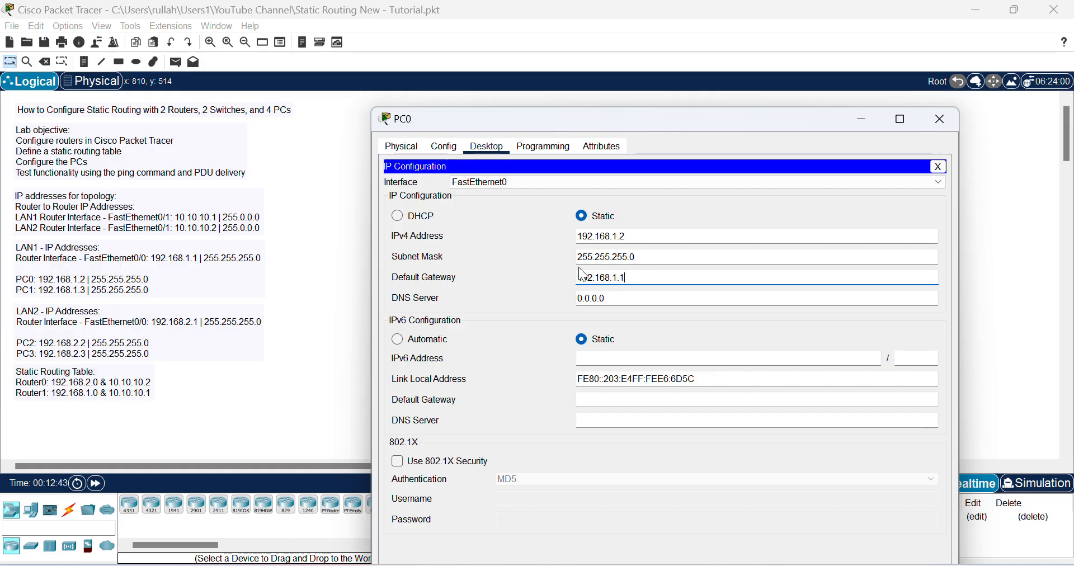
drag(679, 118, 680, 244)
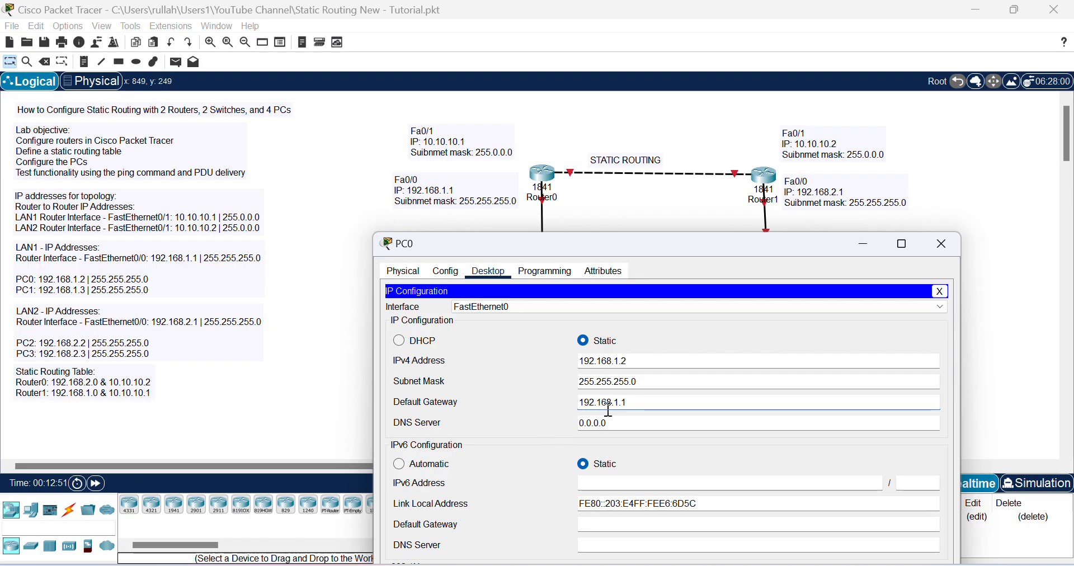
click(943, 244)
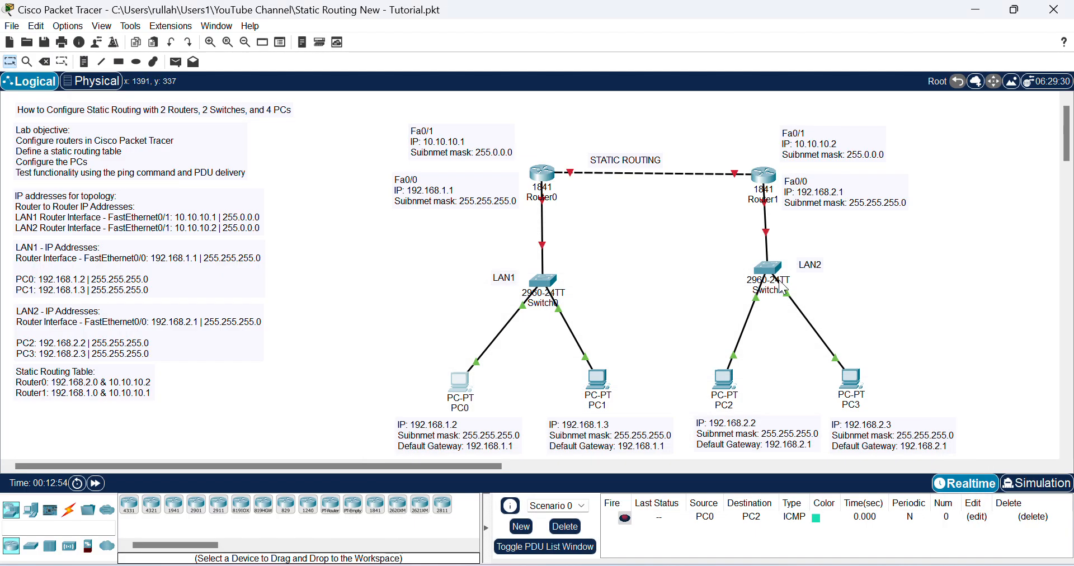
Step: In PC1's IP configuration, set the IPv4 address to 192.168.1.3 with subnet mask 255.255.255.0
click(598, 380)
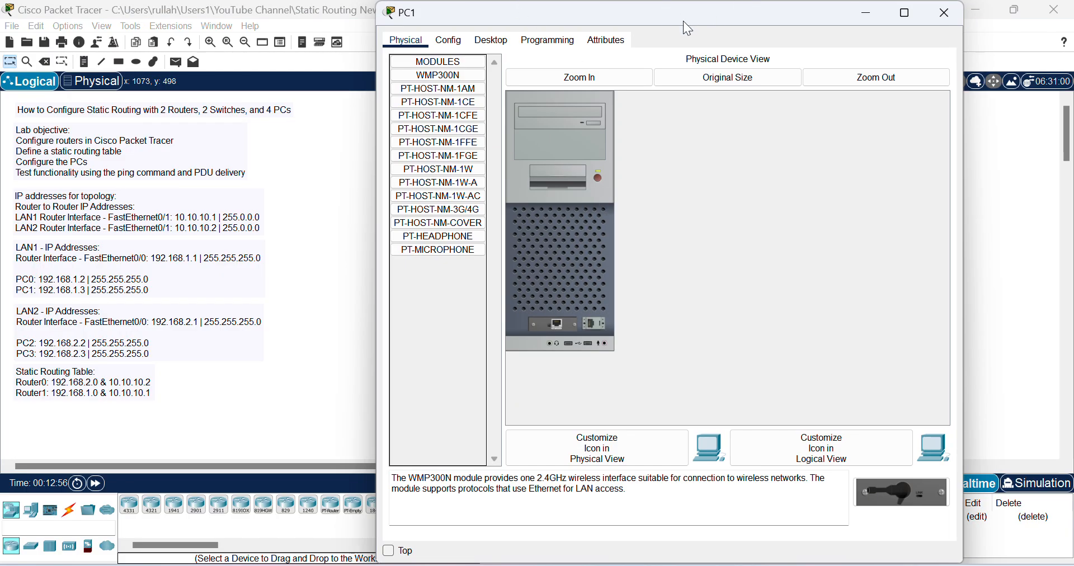
drag(669, 14, 661, 173)
click(480, 199)
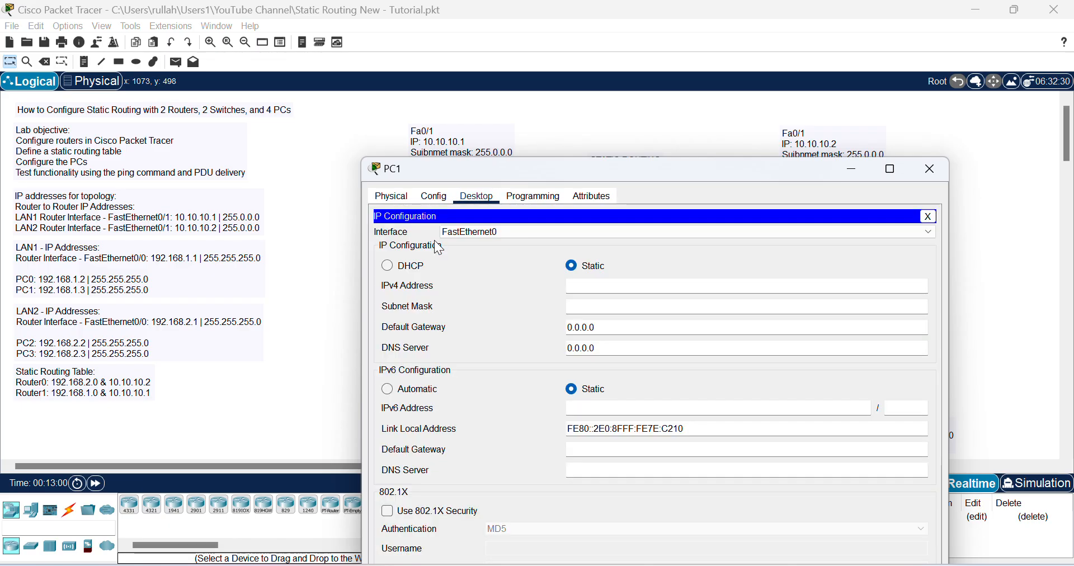
click(436, 243)
click(586, 288)
text(192.168.1.1)
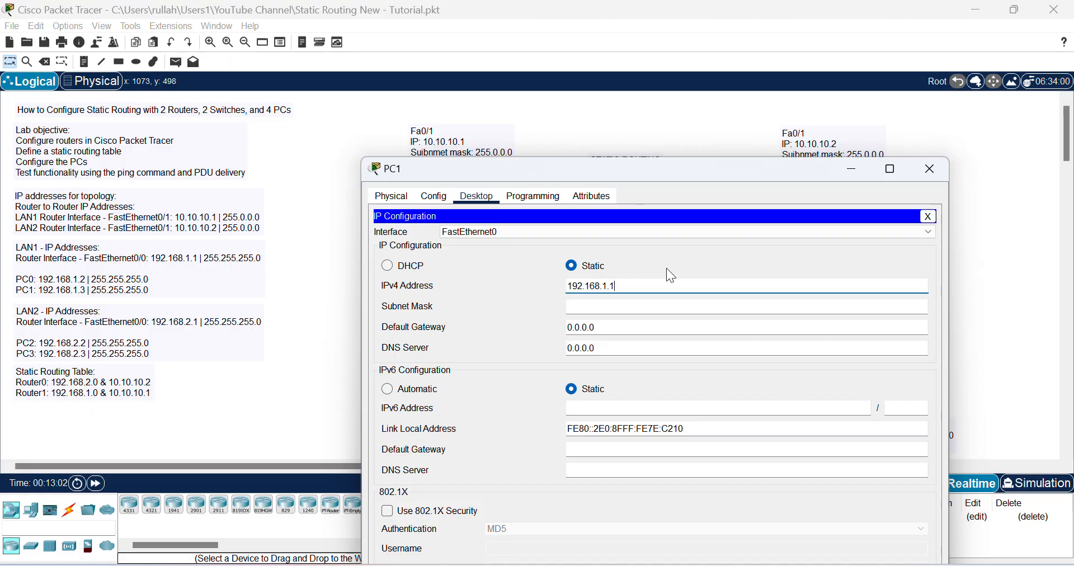
key(BackSpace)
text(3)
click(632, 309)
Step: Set PC1's IPv4 default gateway to 192.168.1.1 and close its device window
key(Tab)
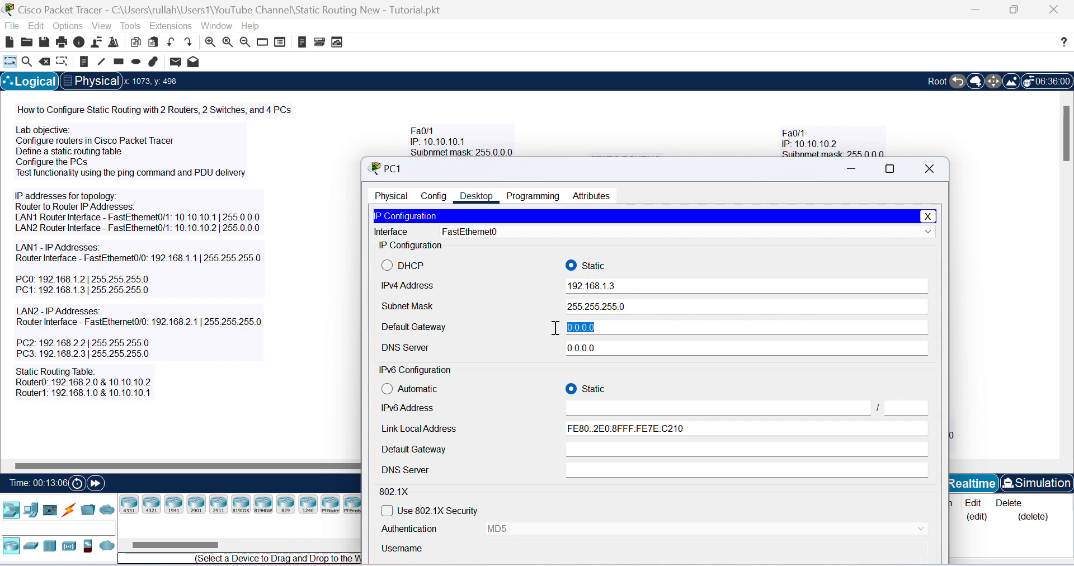
text(192.168.1.1)
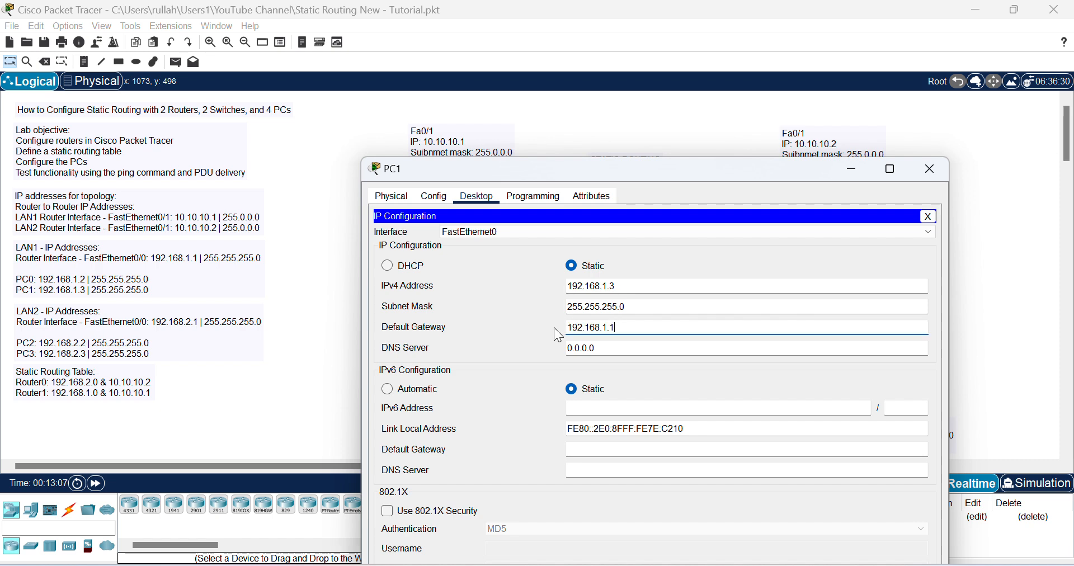
click(929, 169)
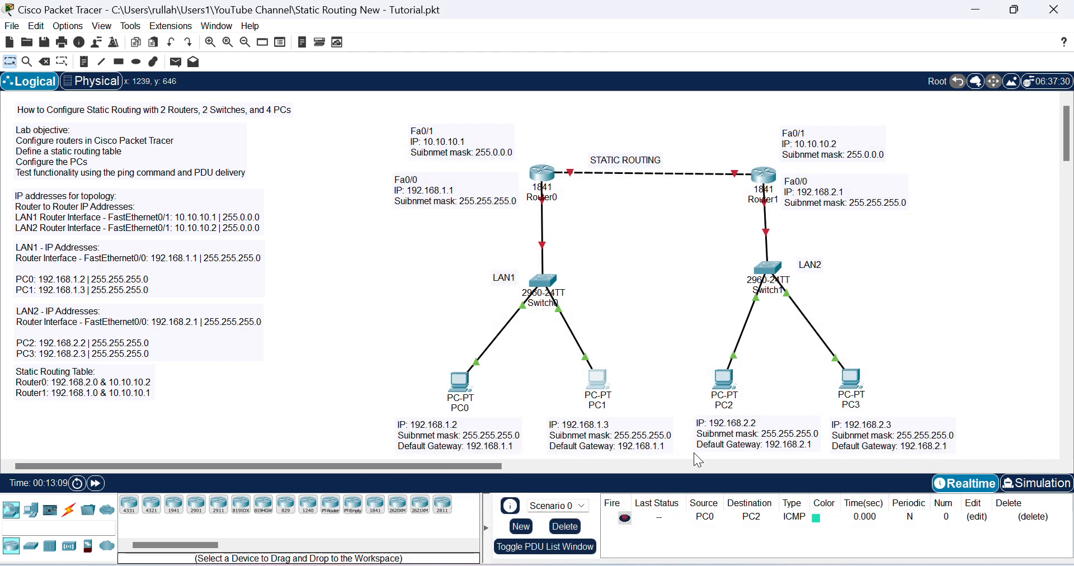
Step: Open PC2's IP configuration and set its IPv4 address to 192.168.2.2
click(731, 376)
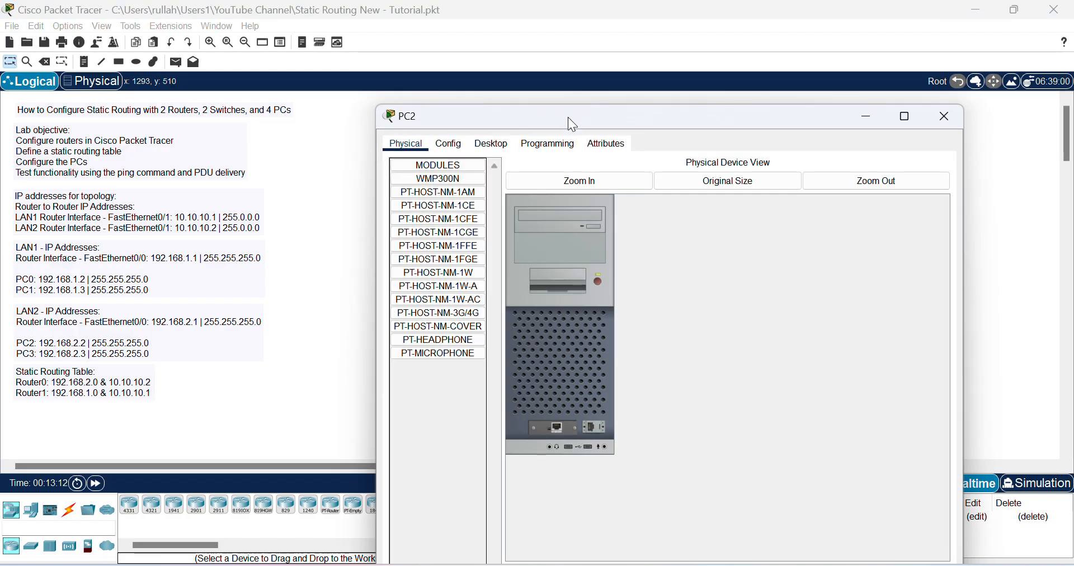
click(491, 145)
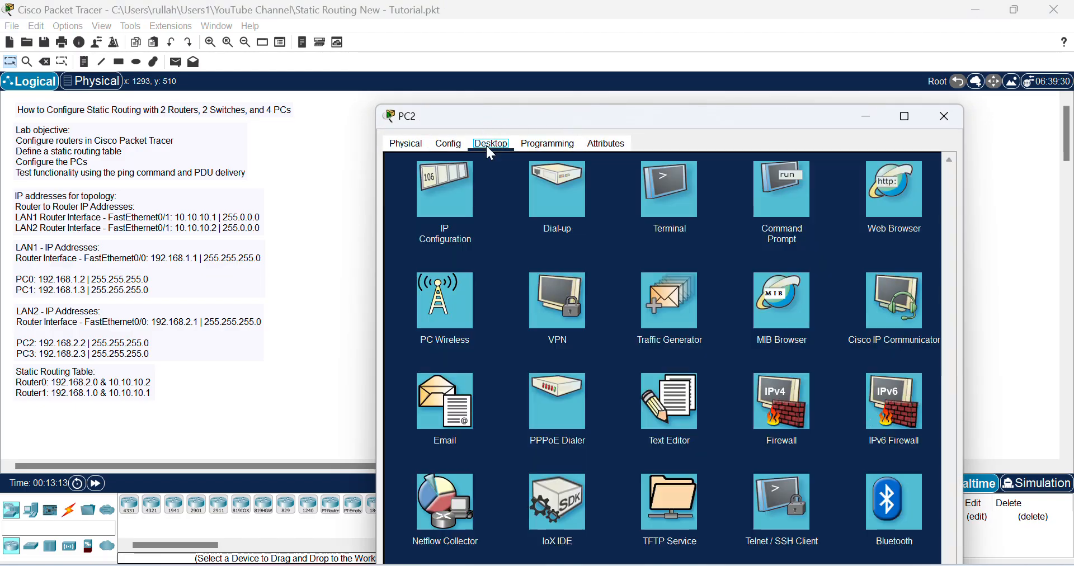
click(440, 202)
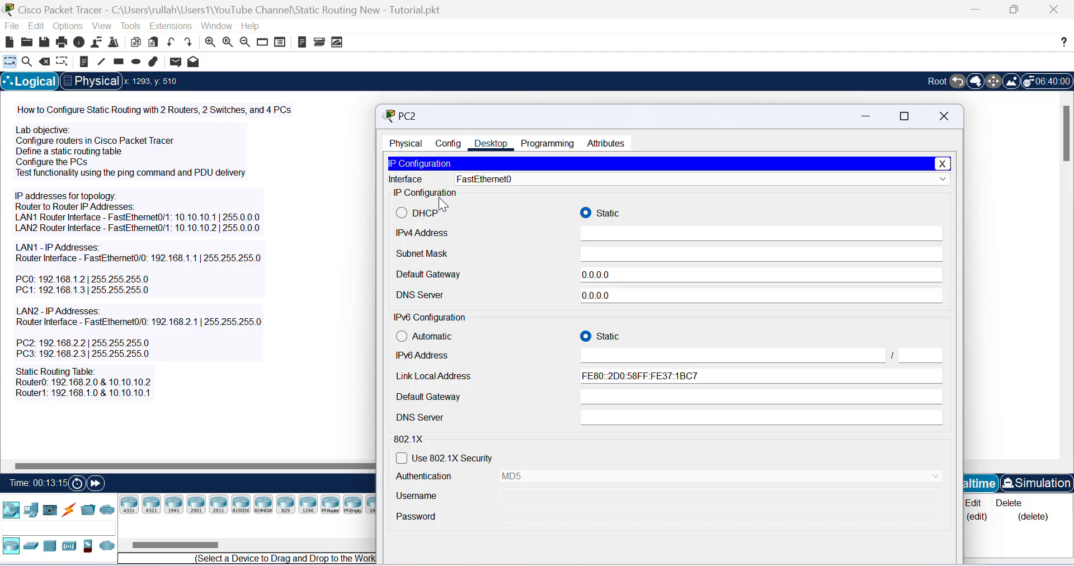
click(610, 237)
text(192.168.1.1)
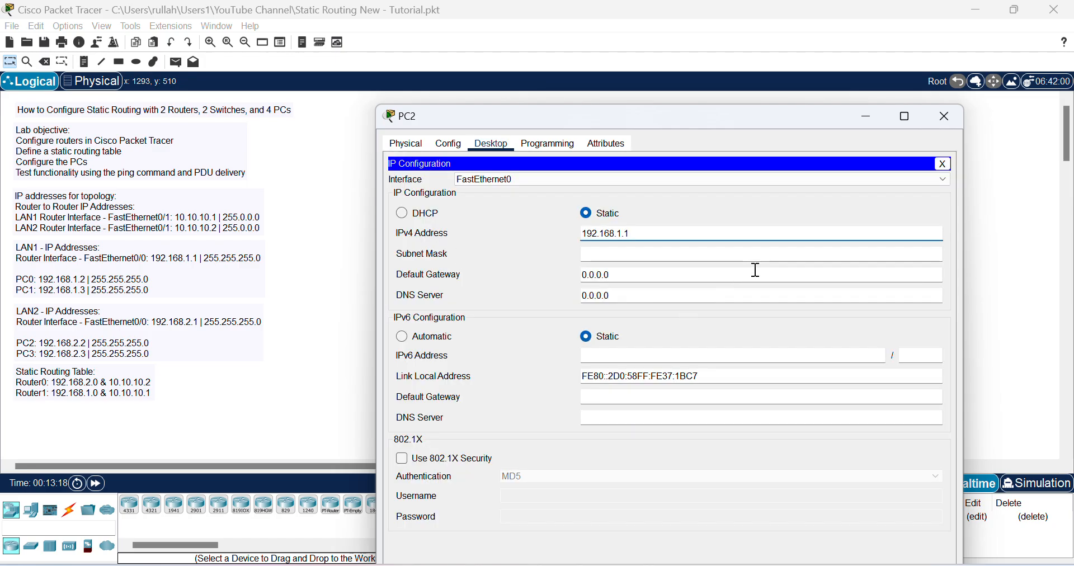
key(BackSpace)
key(BackSpace)
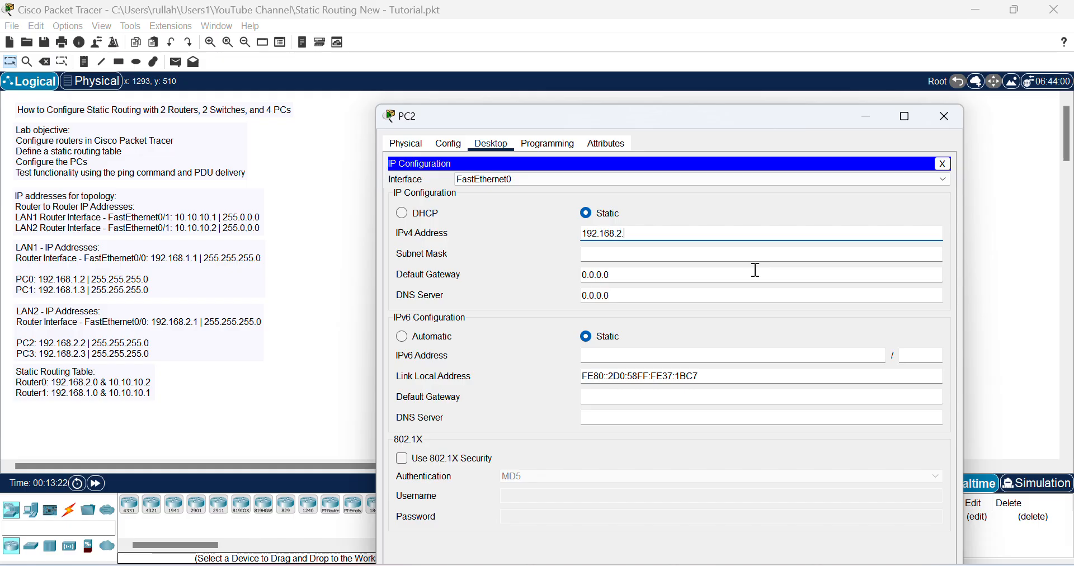
text(2)
Step: Give PC2 the subnet mask 255.255.255.0 and default gateway 192.168.2.1, and close its device window
drag(650, 233, 570, 239)
key(ctrl+c)
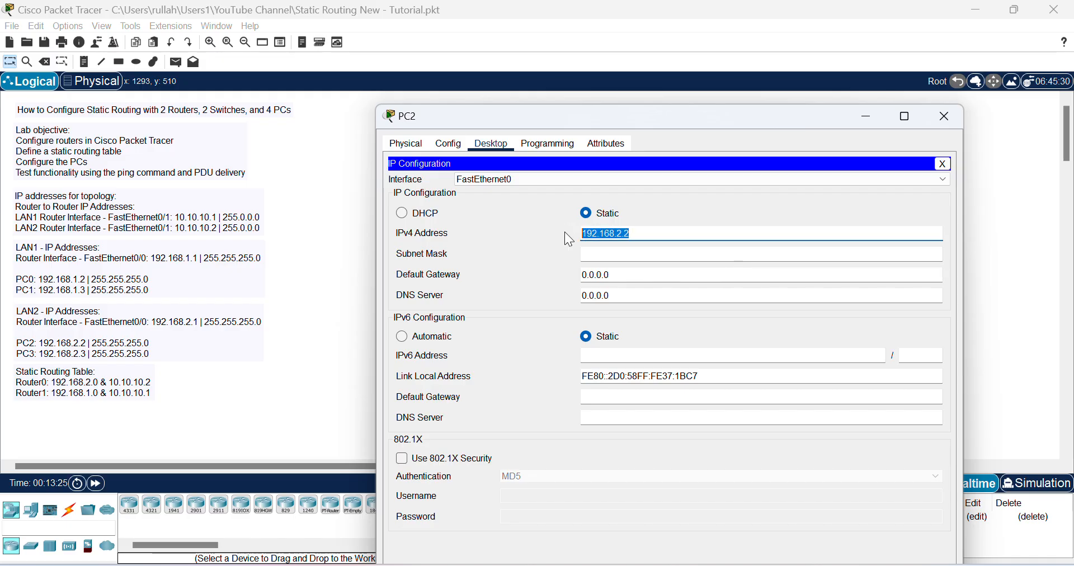
click(622, 258)
drag(616, 273, 559, 278)
key(ctrl+v)
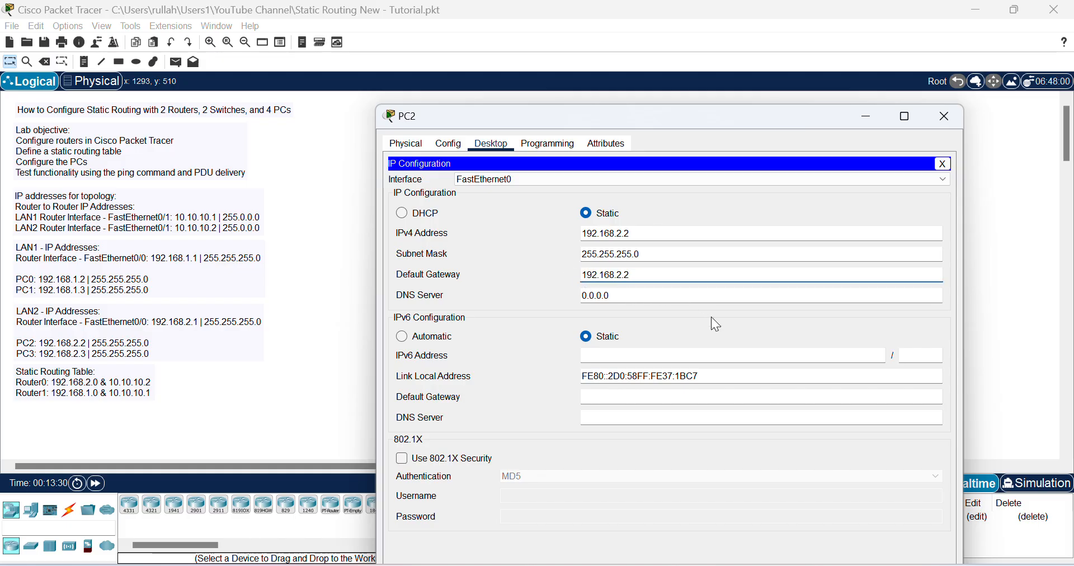
key(BackSpace)
text(1)
drag(768, 123, 436, 182)
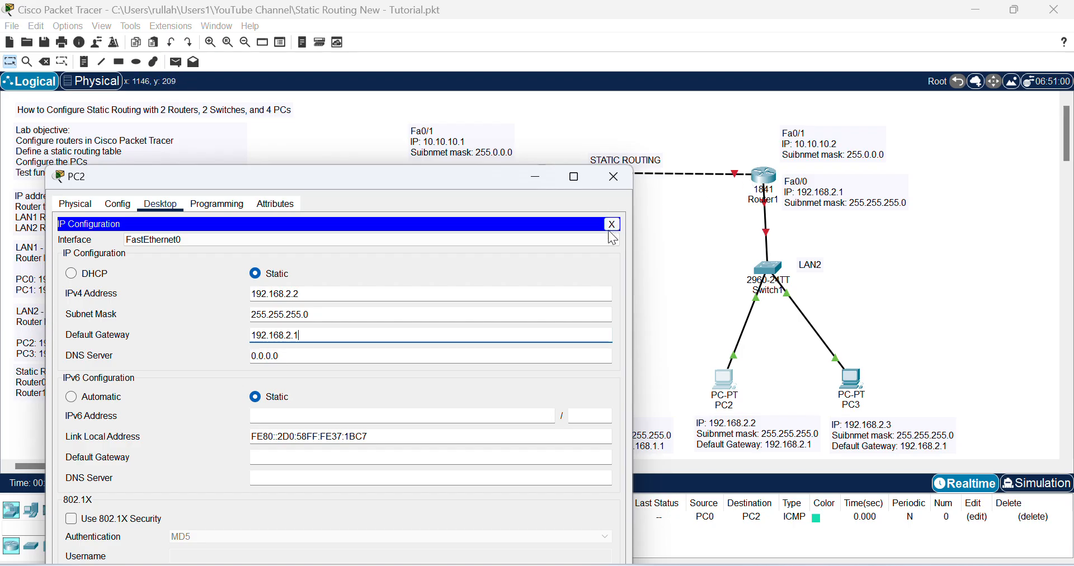
click(618, 176)
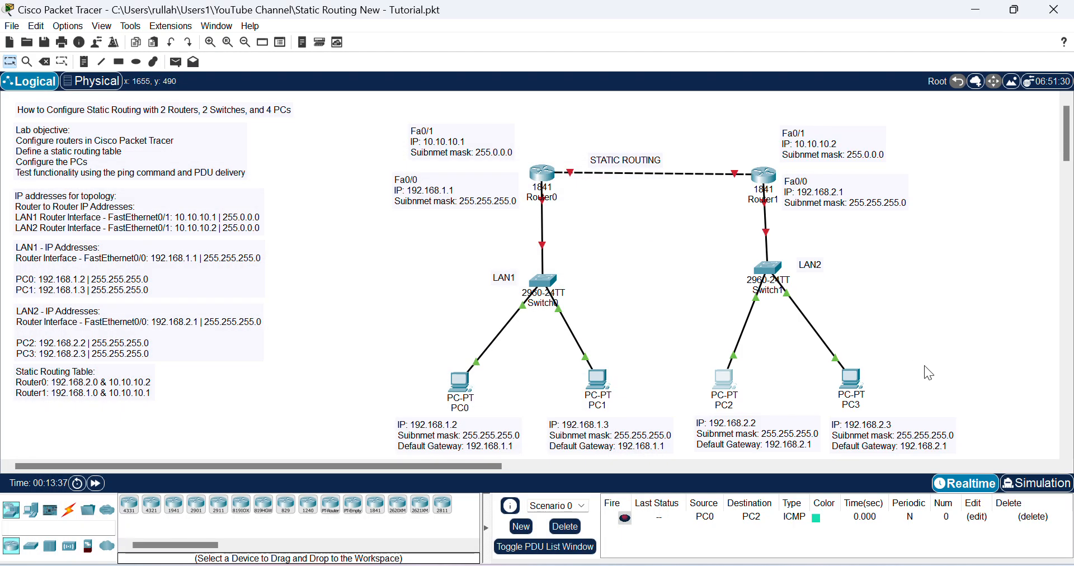
Step: In PC3's IP configuration, set the IPv4 address to 192.168.2.3 with subnet mask 255.255.255.0
click(853, 381)
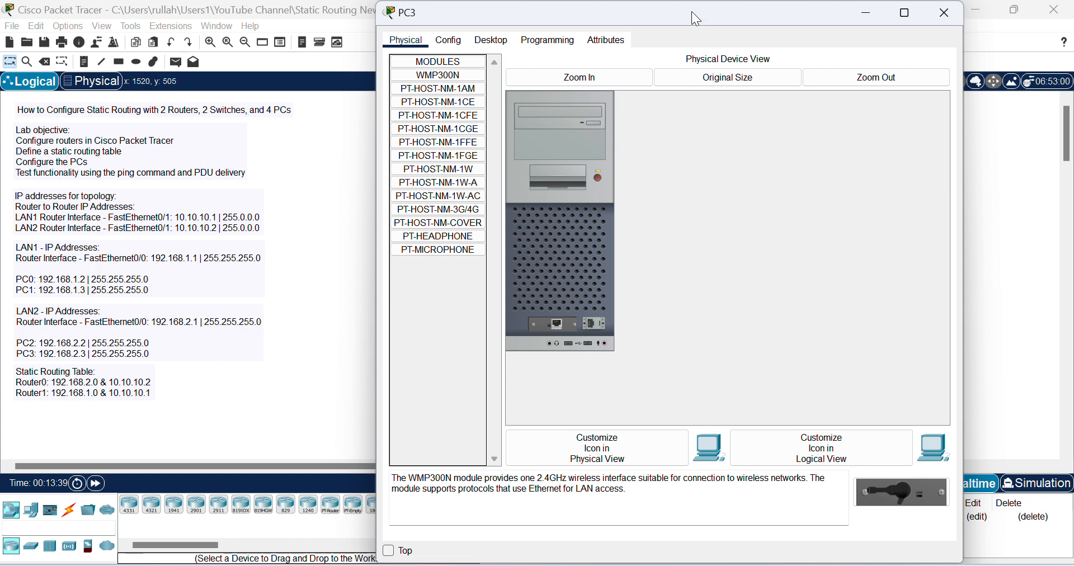
drag(692, 13, 580, 160)
click(391, 187)
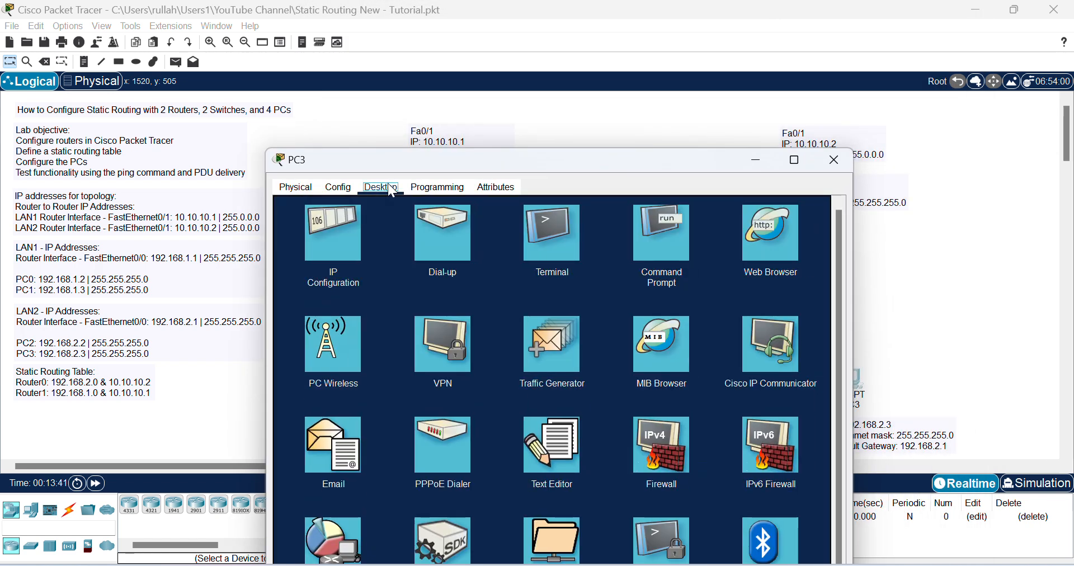
click(331, 227)
click(500, 276)
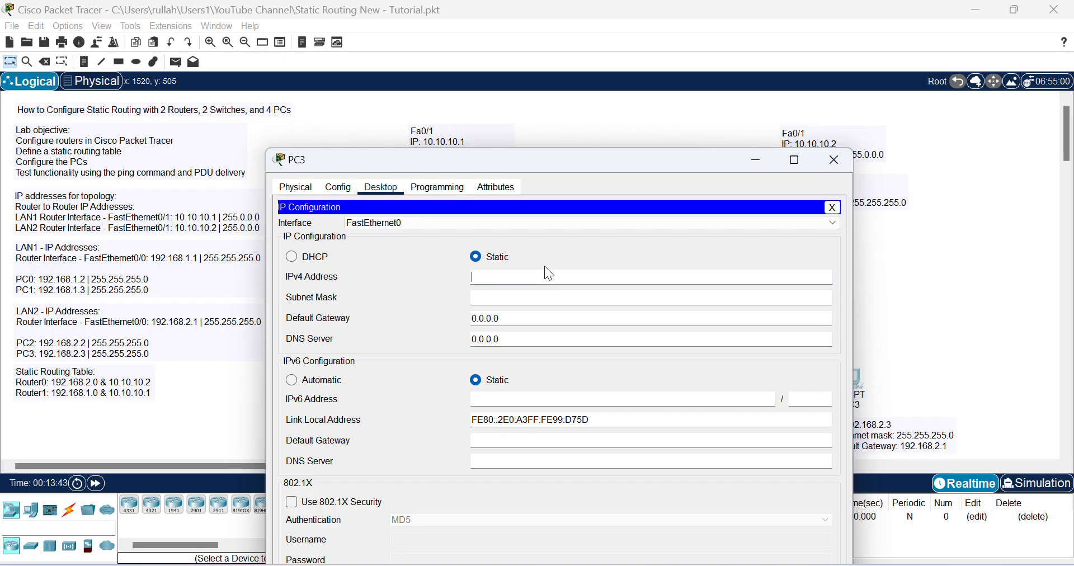
text(192.168.2.2)
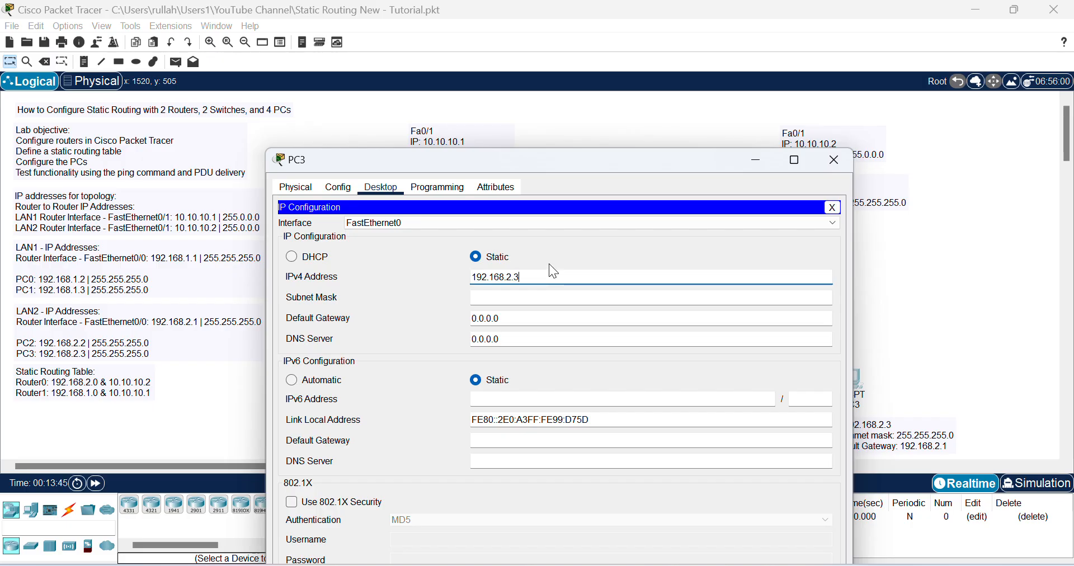
key(BackSpace)
text(3)
click(523, 300)
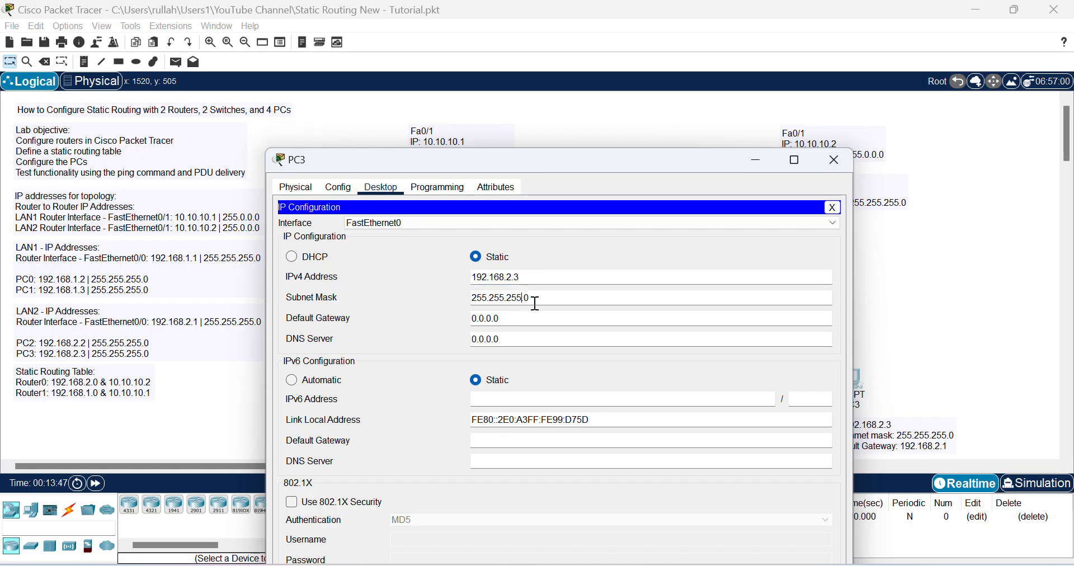
Step: Set PC3's IPv4 default gateway to 192.168.2.1
key(Tab)
text(192.168.2.2)
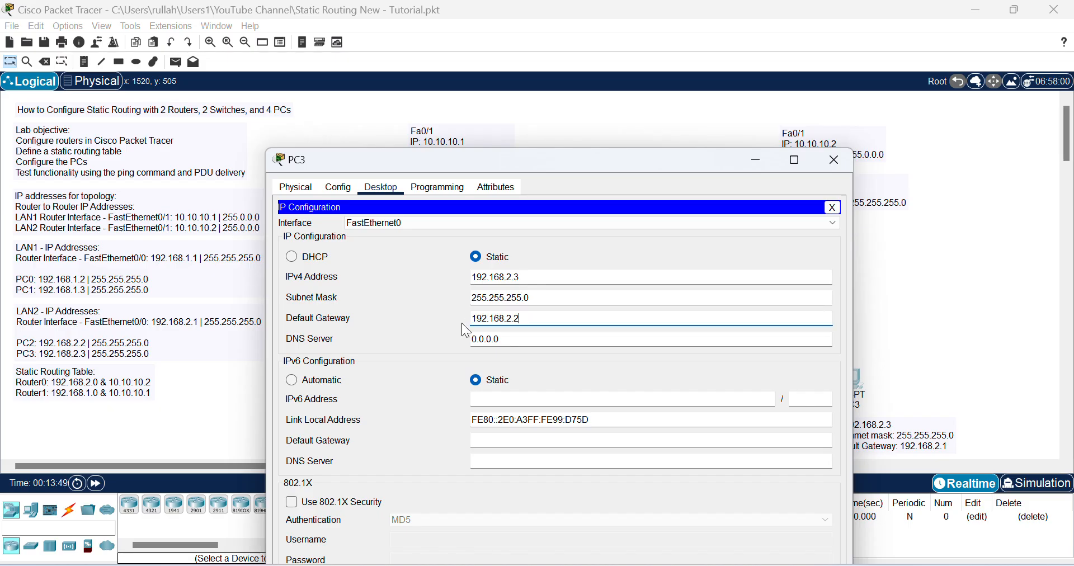
key(BackSpace)
text(1)
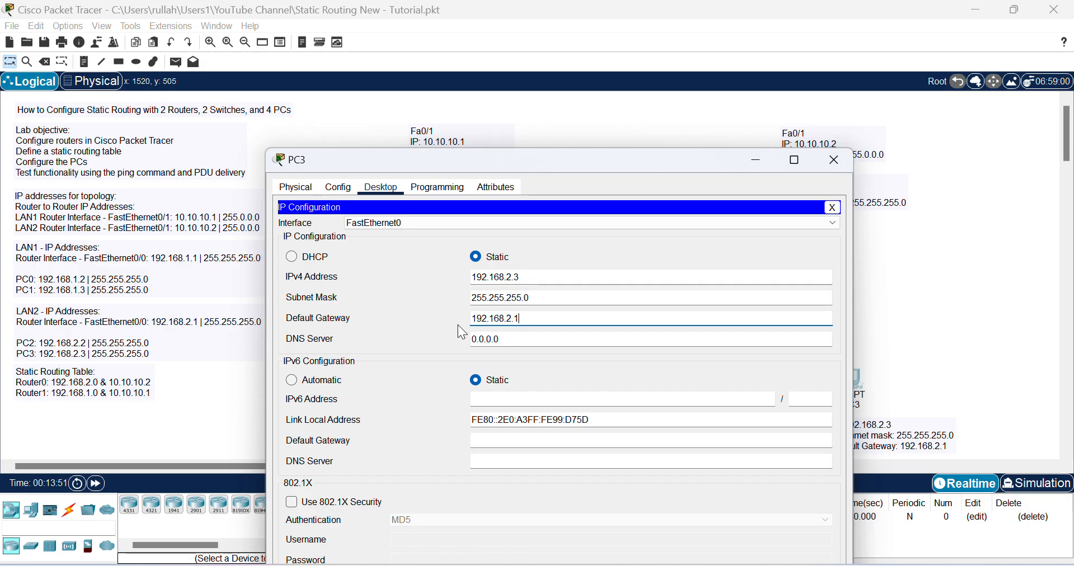
Step: Close PC3's device window and open the FastEthernet0/0 interface settings of Router0
click(842, 169)
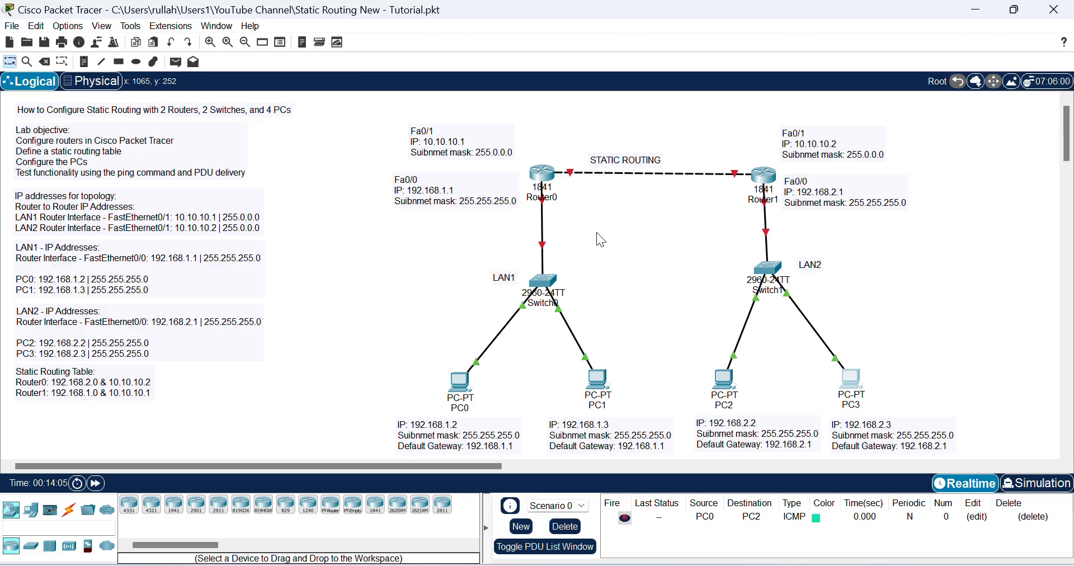
click(554, 182)
drag(706, 16, 704, 132)
click(441, 149)
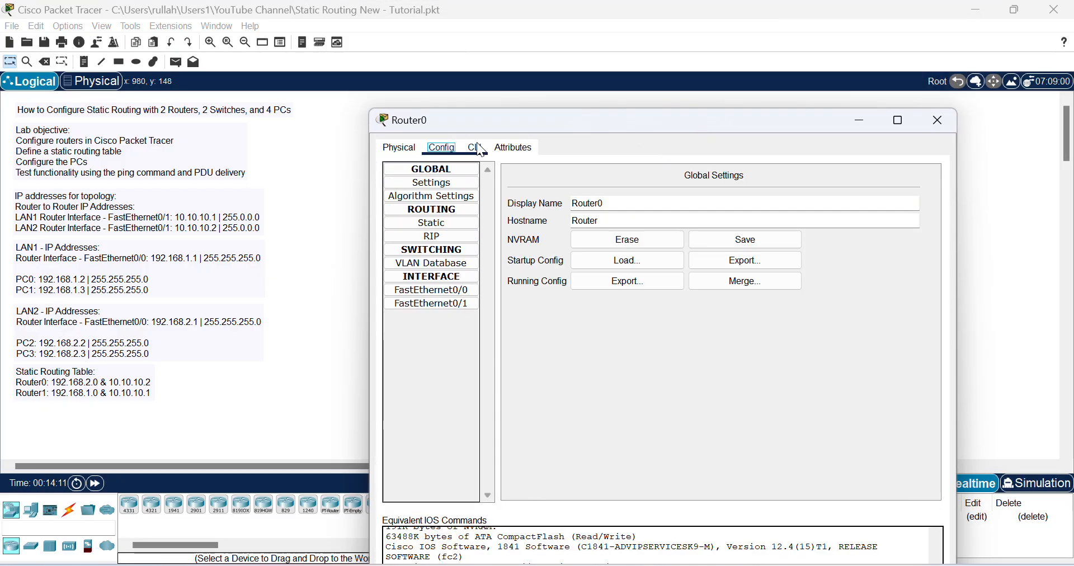
drag(561, 133, 533, 240)
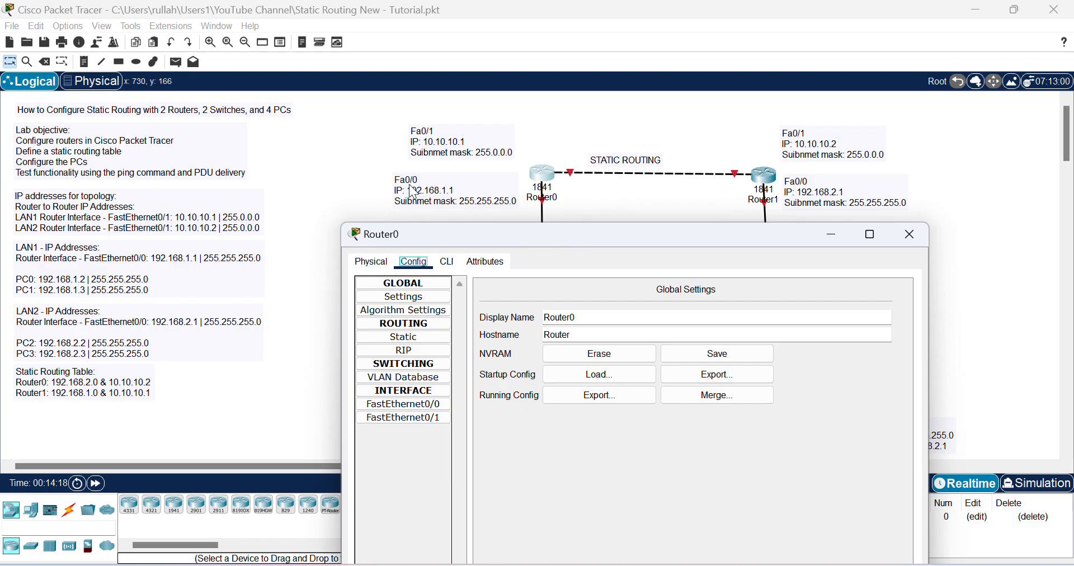
click(409, 407)
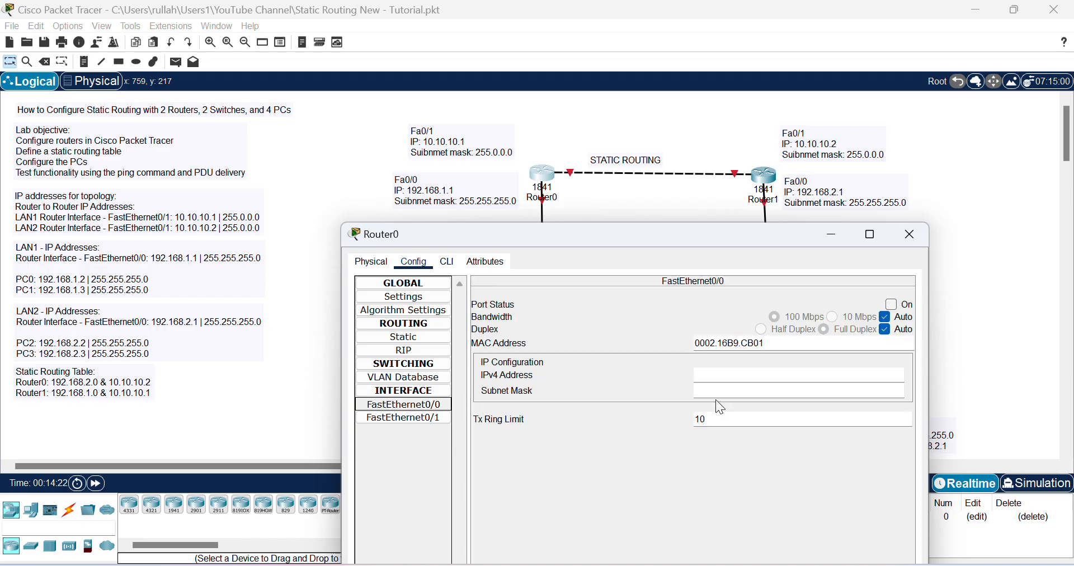
Step: Give Router0's FastEthernet0/0 the IPv4 address 192.168.1.1 with subnet mask 255.255.255.0, and turn the port on
click(726, 378)
text(192.168.2.2)
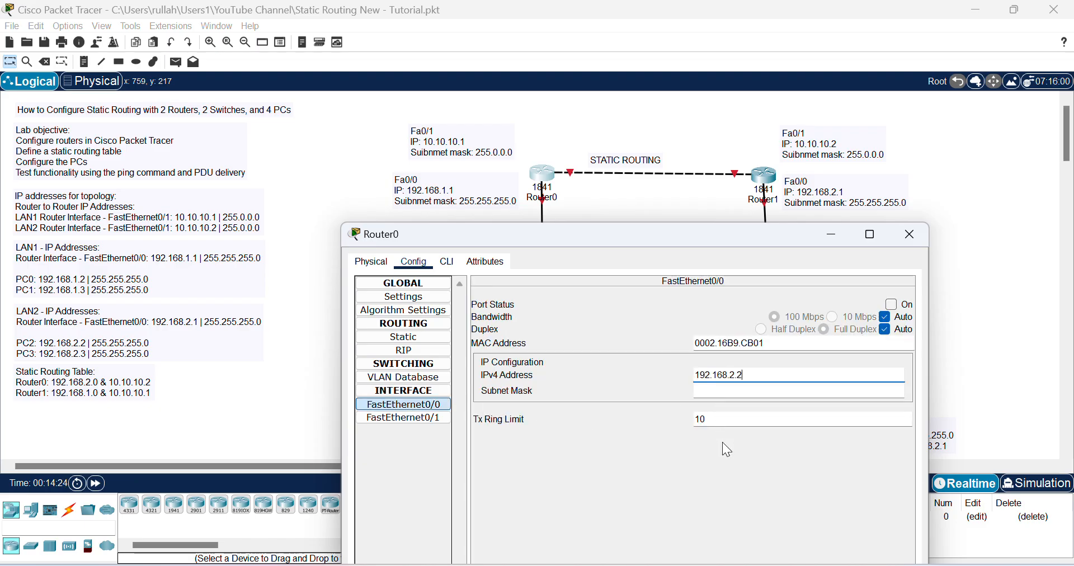
key(BackSpace)
key(BackSpace)
key(BackSpace)
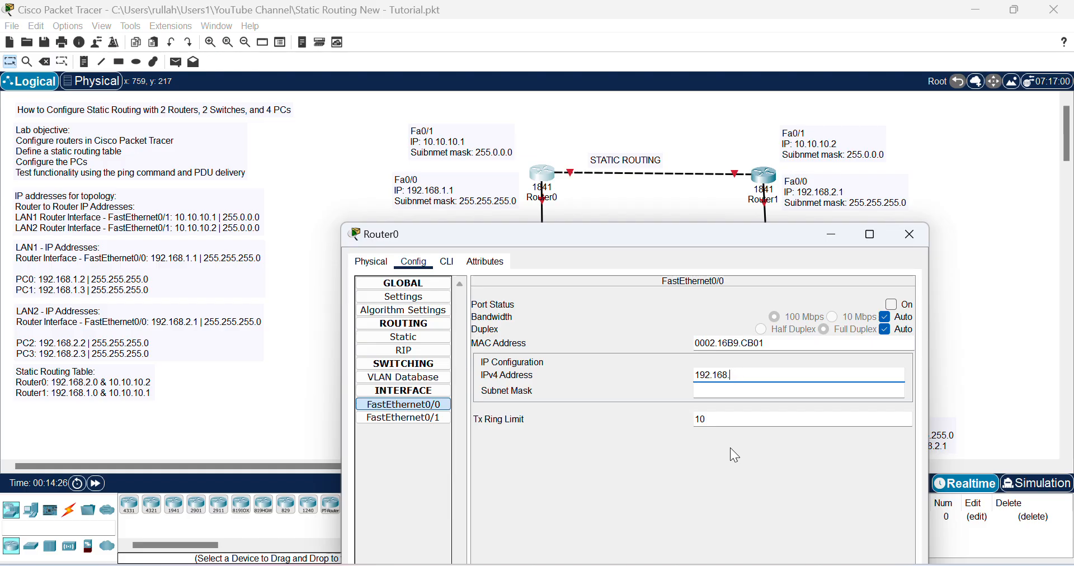
text(1.1)
click(778, 390)
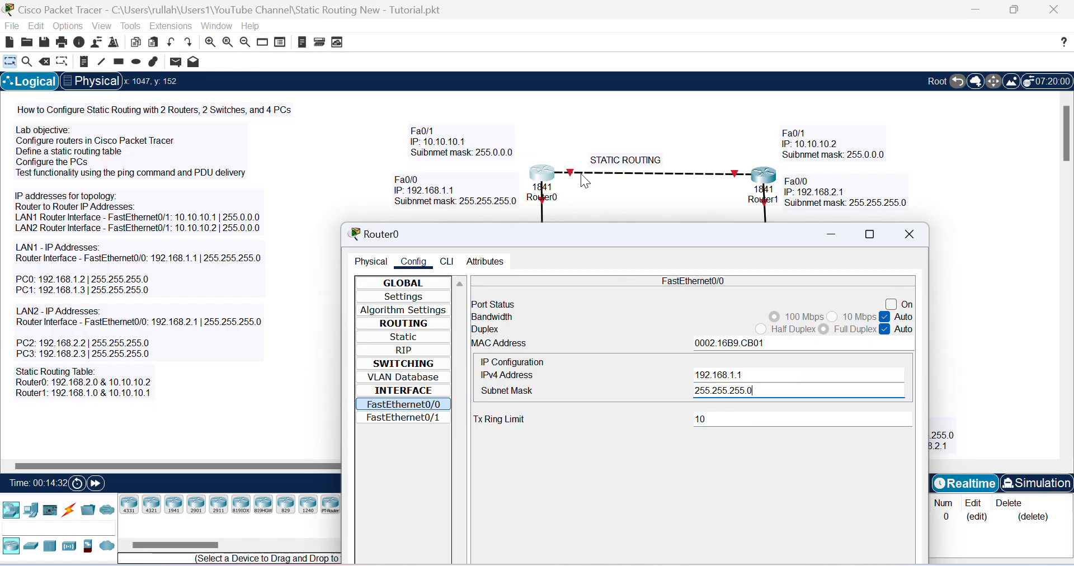
click(892, 304)
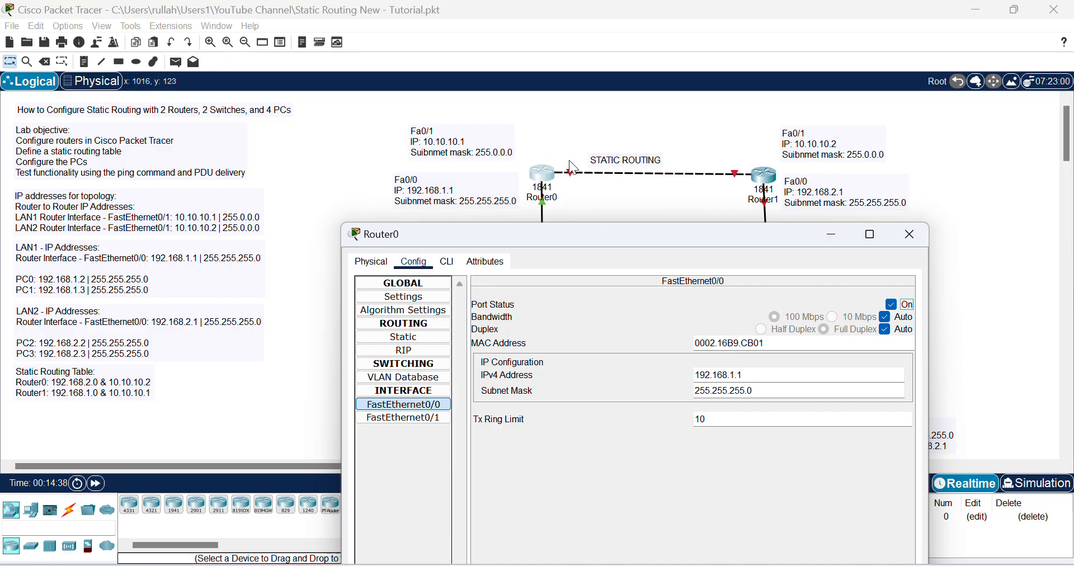
Step: Configure Router0's FastEthernet0/1 with IPv4 address 10.10.10.1 and subnet mask 255.0.0.0, turn the port on, and close the router's window
click(429, 144)
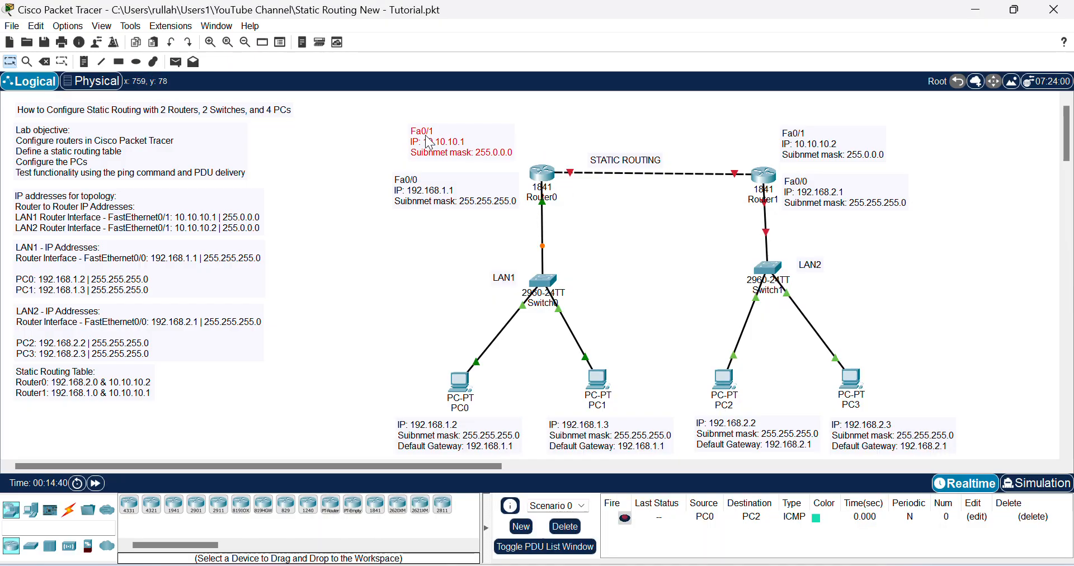
click(543, 179)
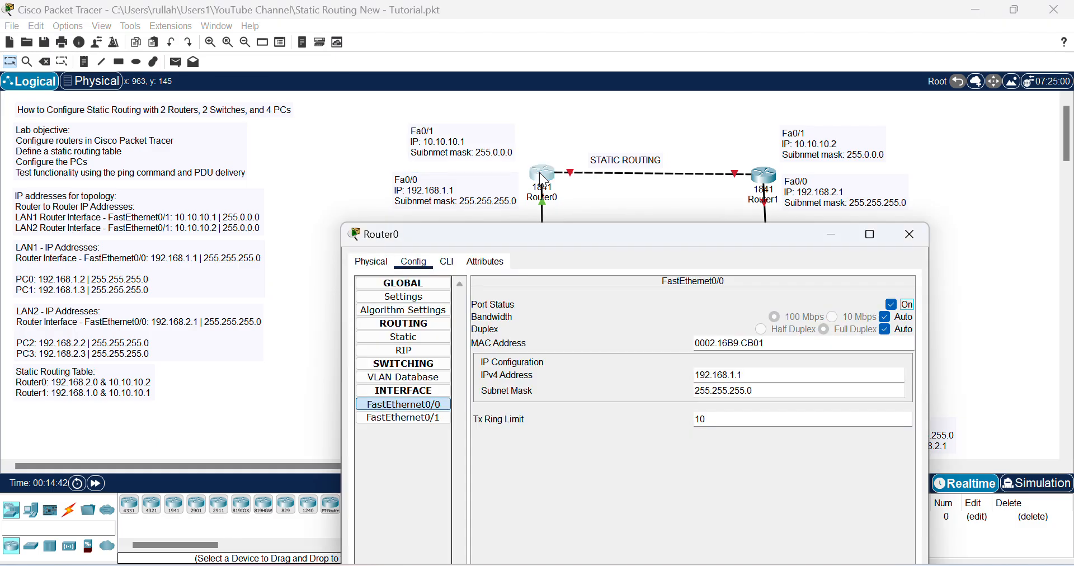
click(421, 420)
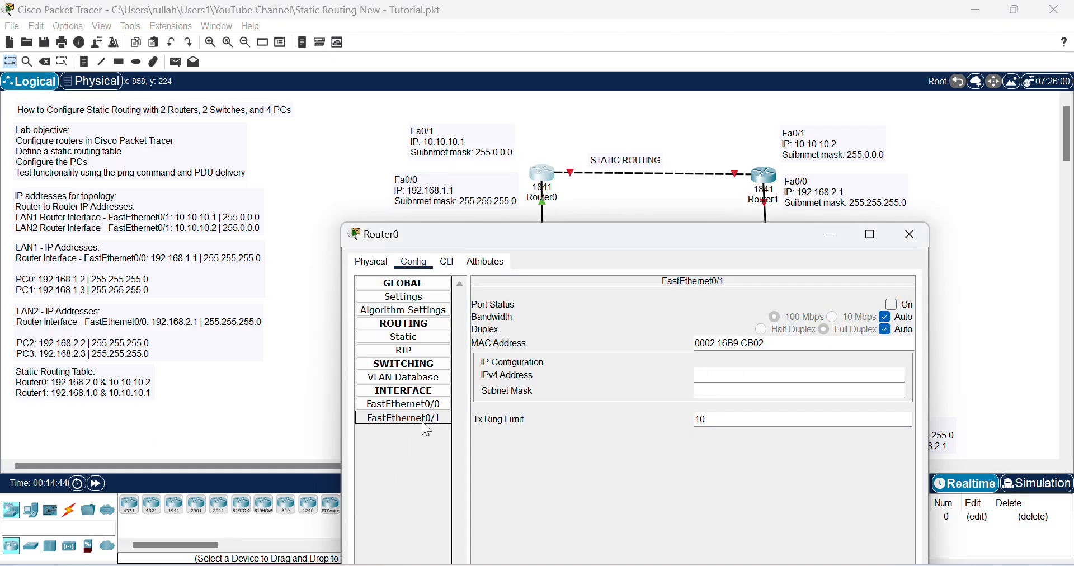
click(721, 375)
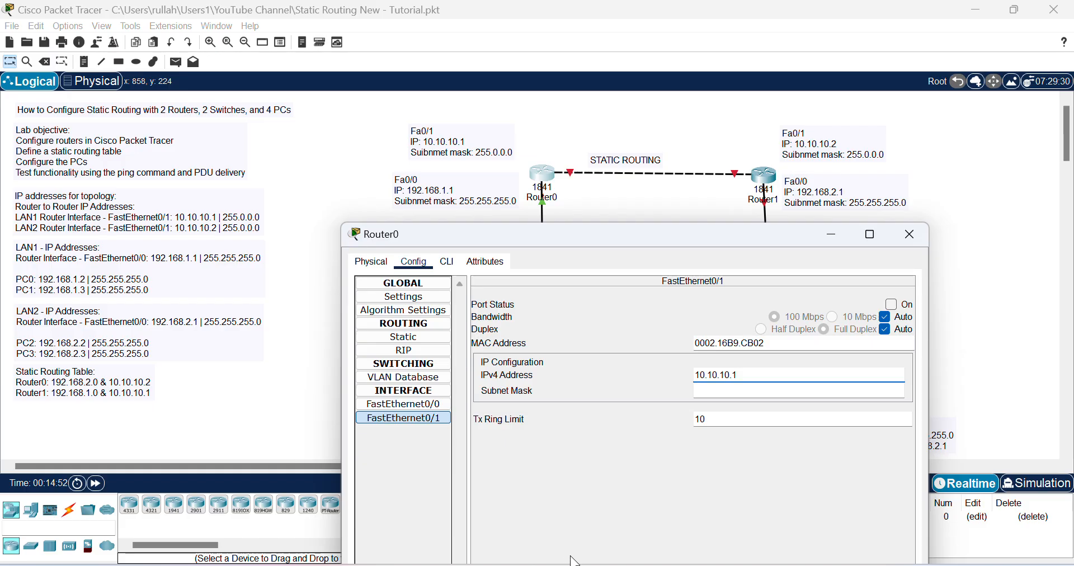
click(750, 391)
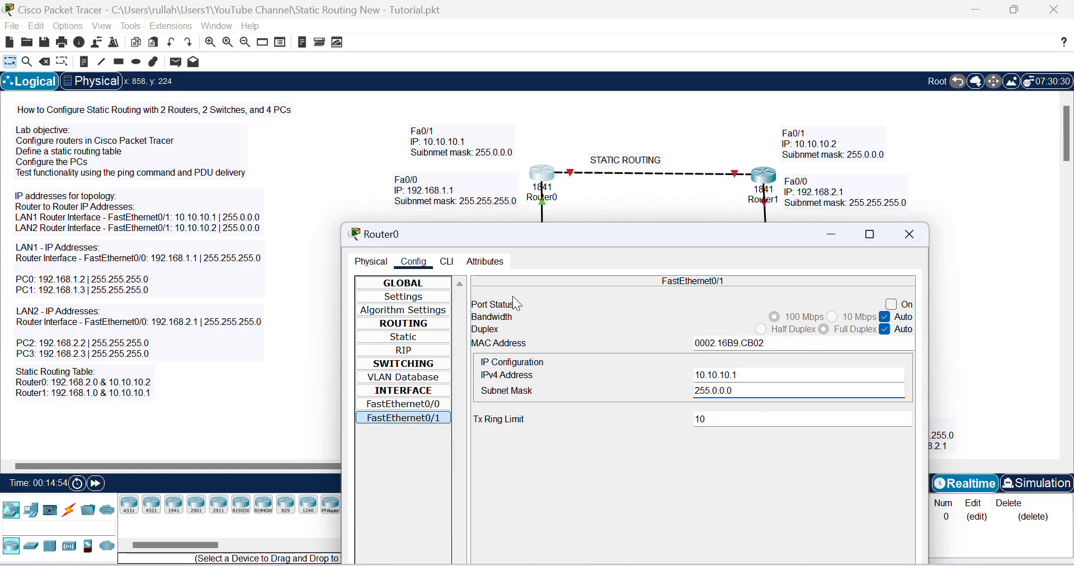
click(892, 302)
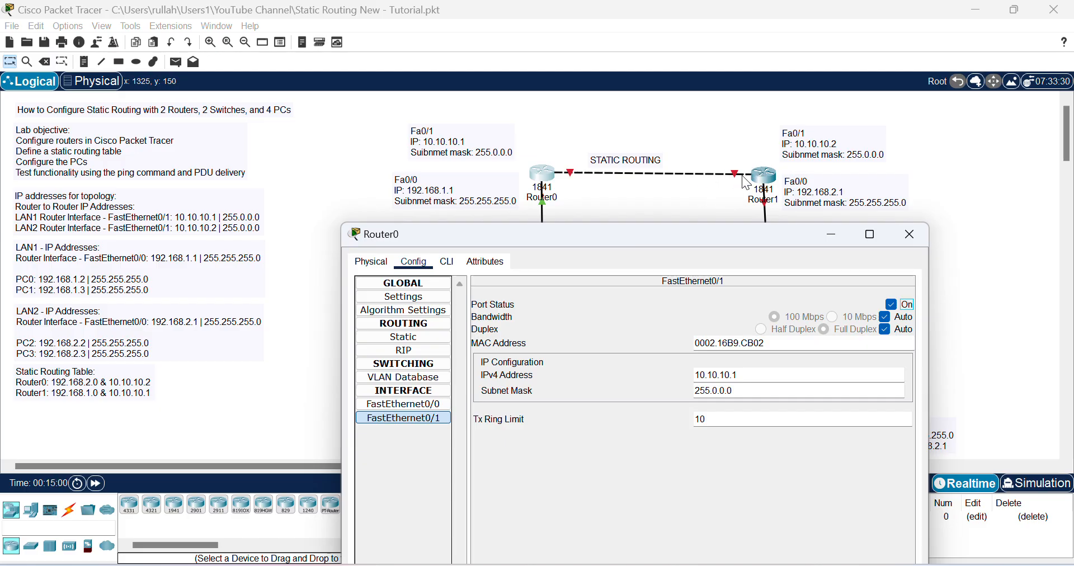
click(921, 241)
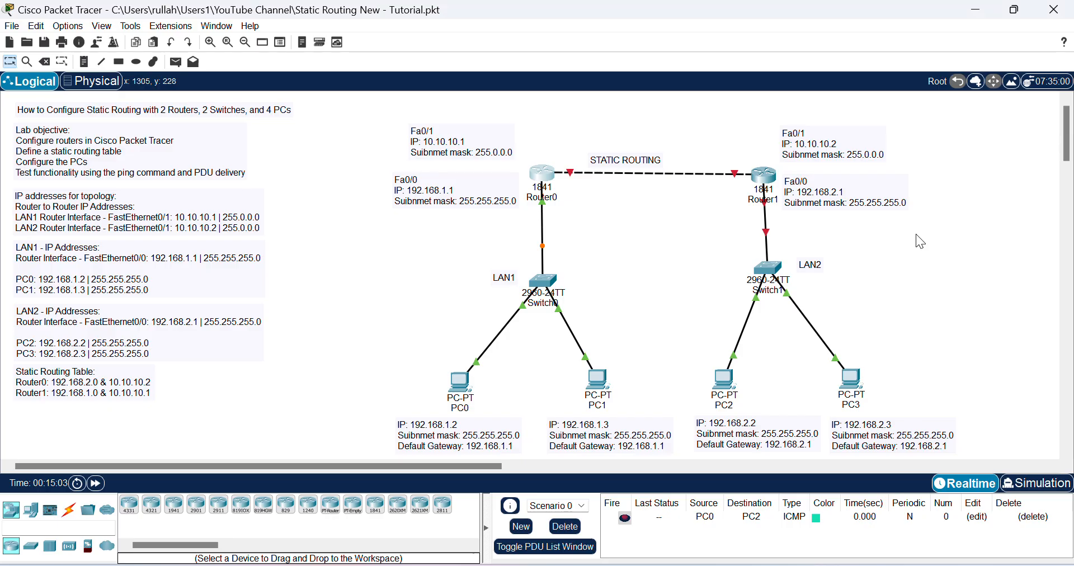
Step: Configure Router1's FastEthernet0/1 with IPv4 address 10.10.10.2 and subnet mask 255.0.0.0, turn the port on, and close the router's window
click(768, 174)
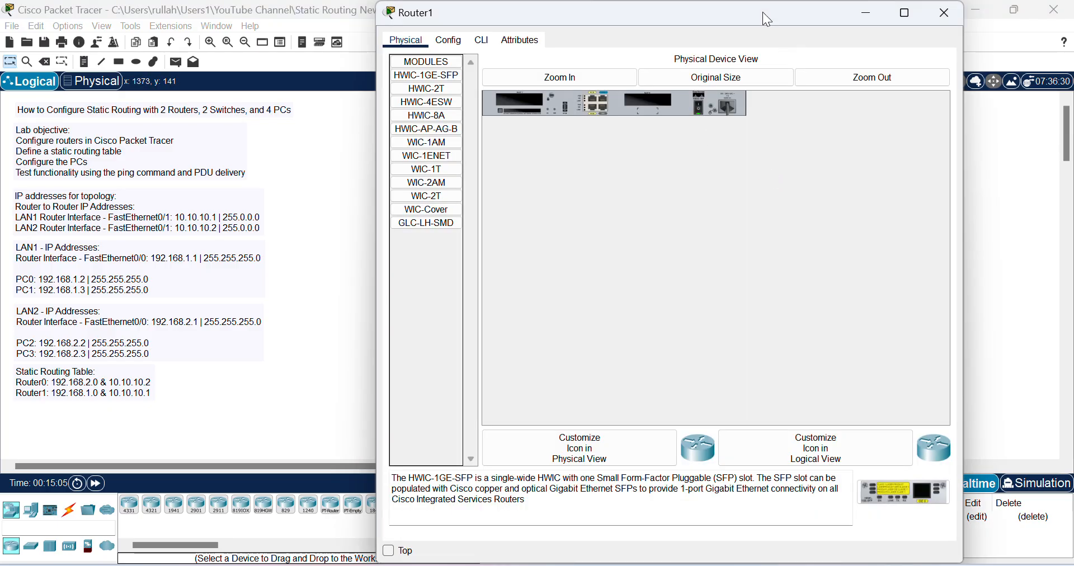
drag(768, 19, 731, 220)
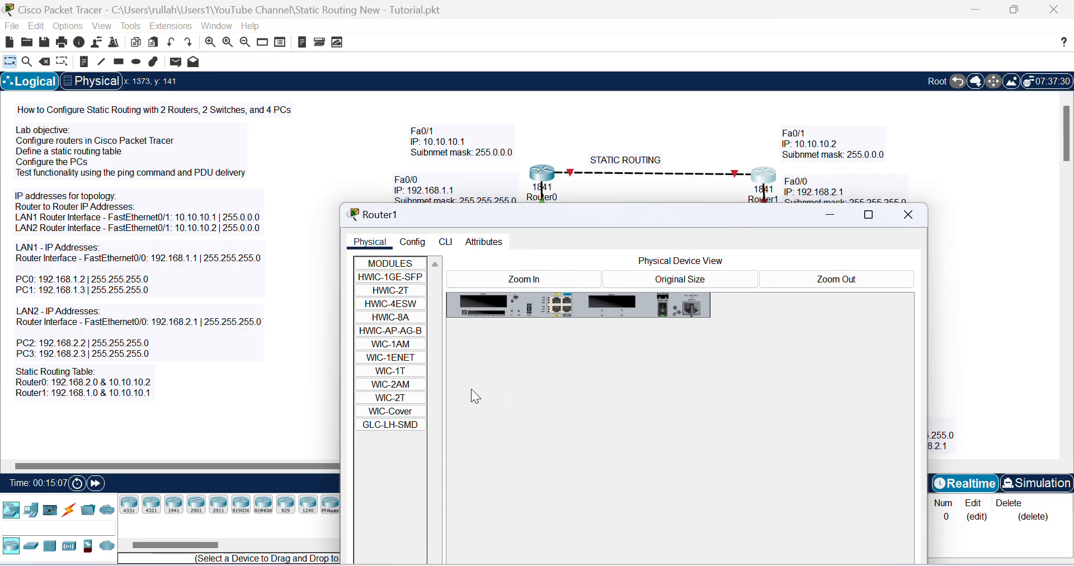
click(413, 243)
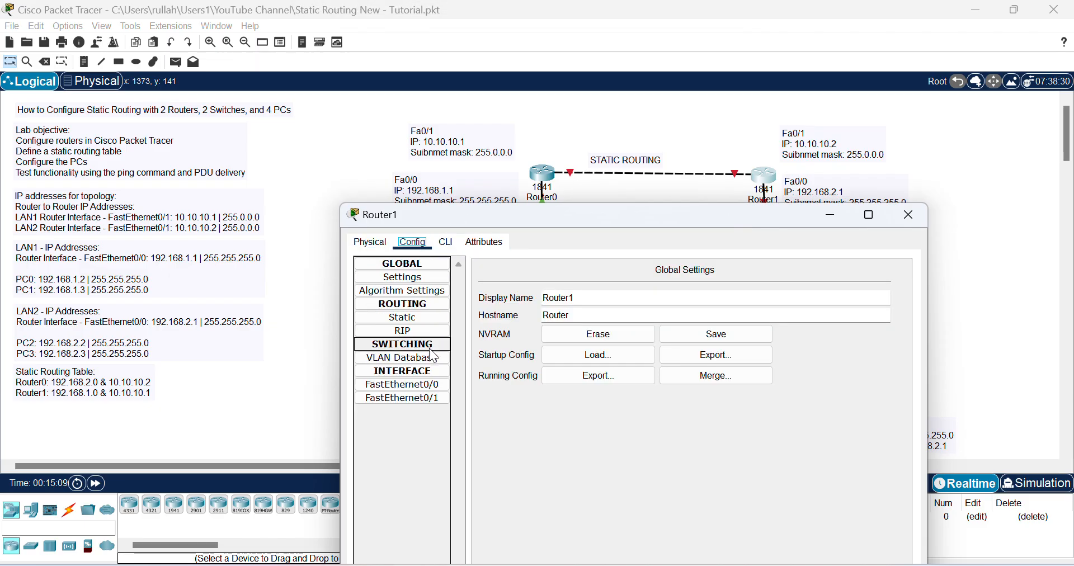
click(422, 397)
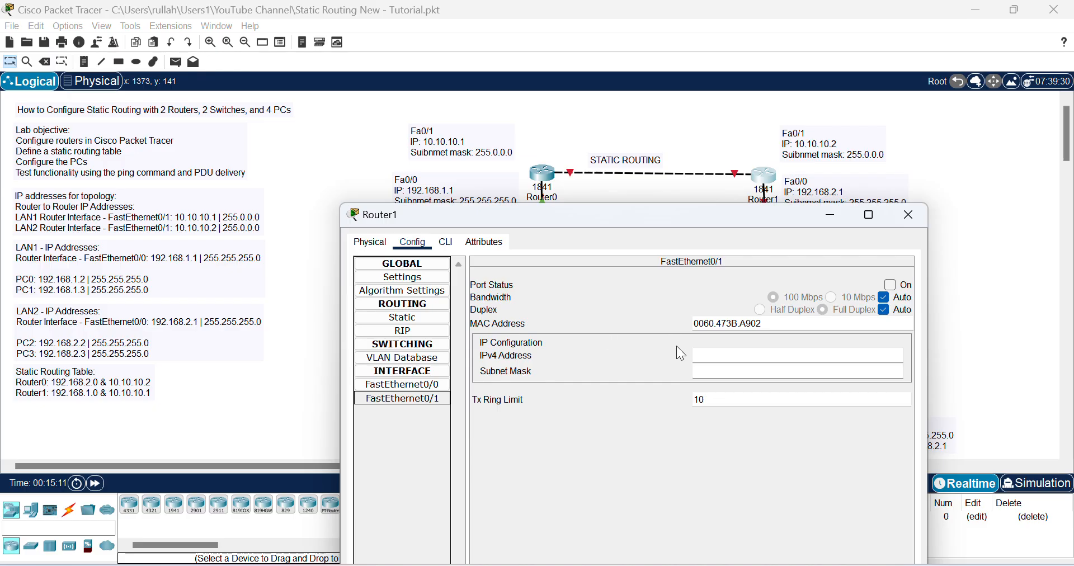
click(709, 355)
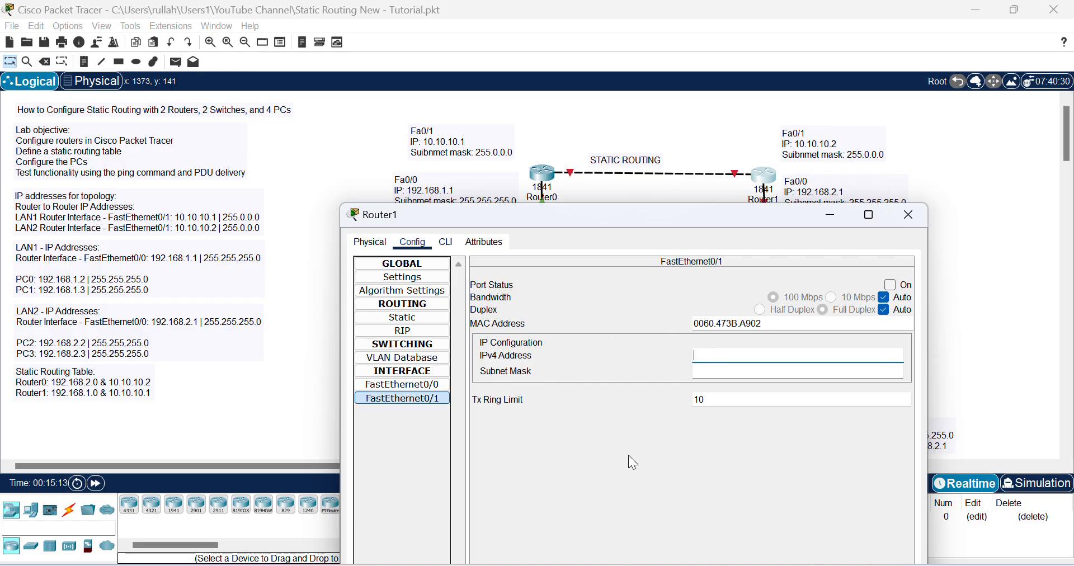
text(10.10.10.2)
click(749, 372)
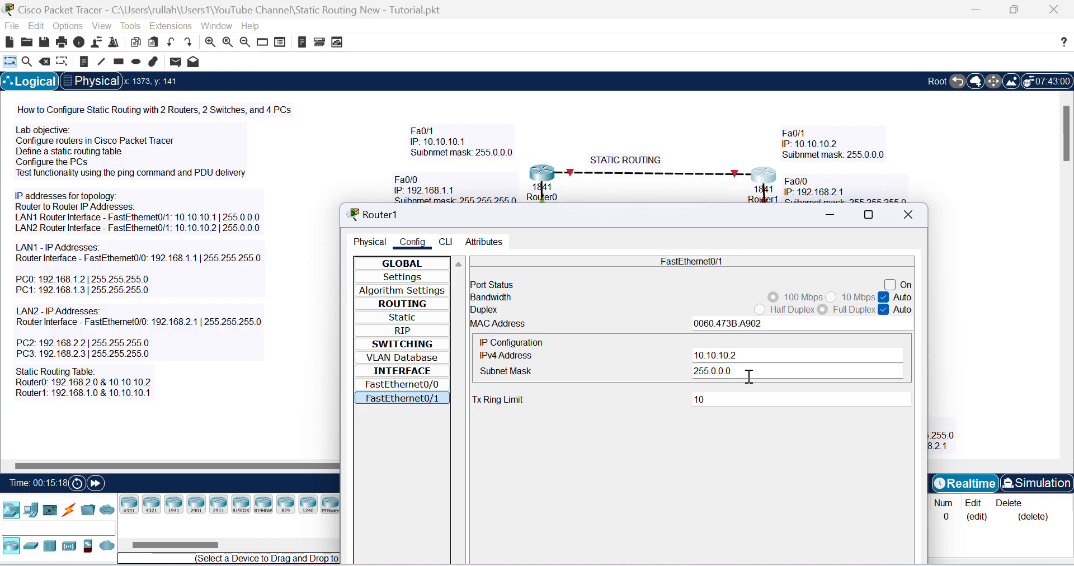
click(894, 284)
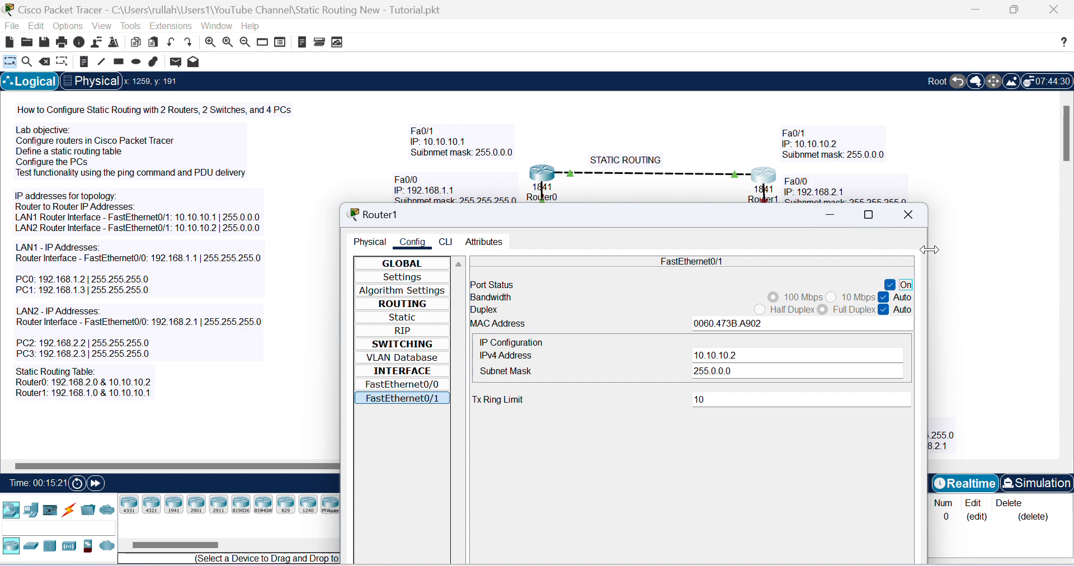
click(910, 214)
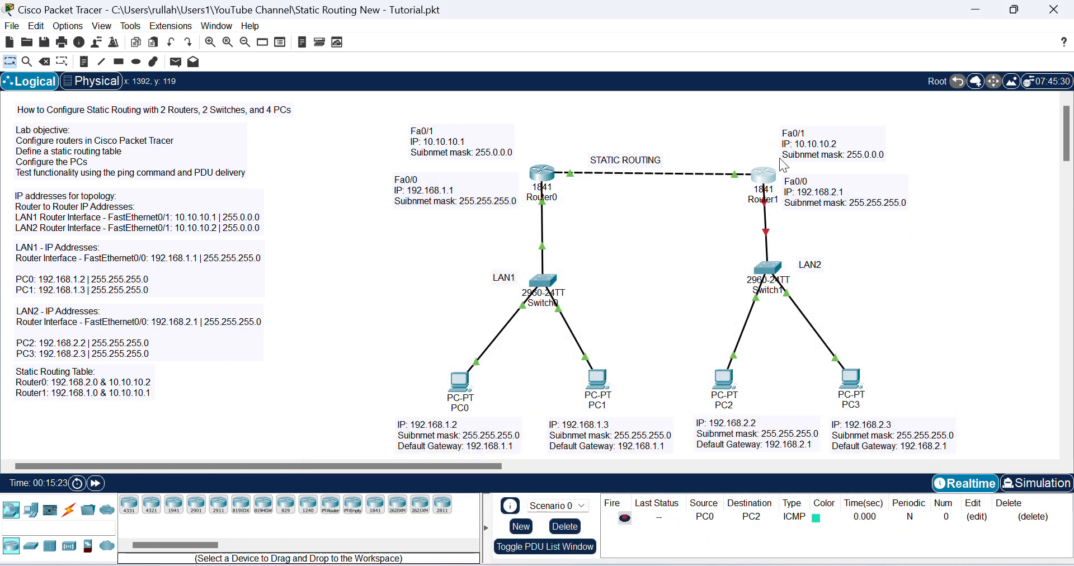
Step: Configure Router1's FastEthernet0/0 with IPv4 address 192.168.2.1 and subnet mask 255.255.255.0, turn the port on, and close the router's window
click(762, 177)
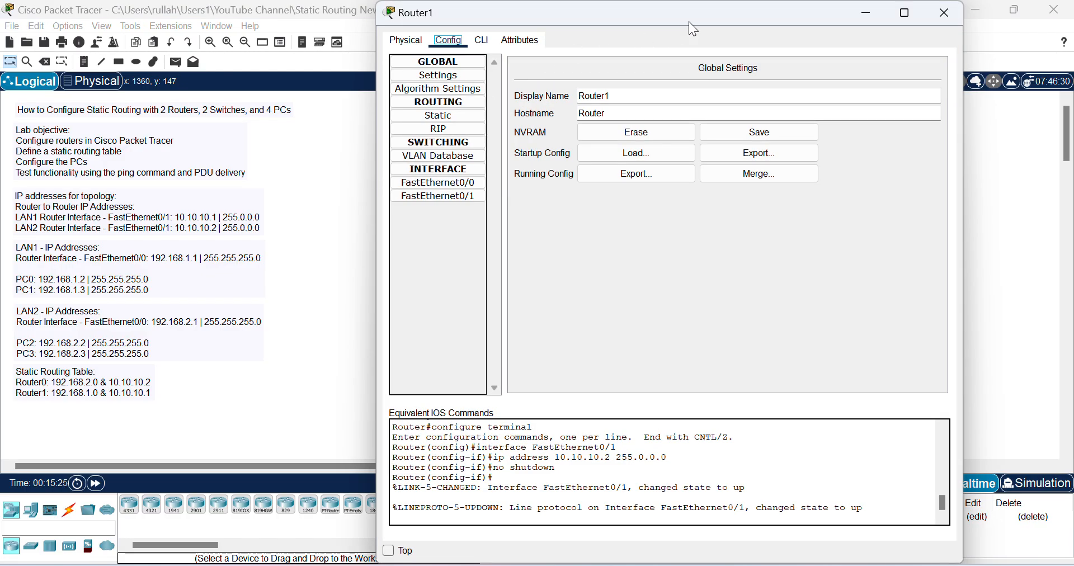
drag(690, 22, 426, 140)
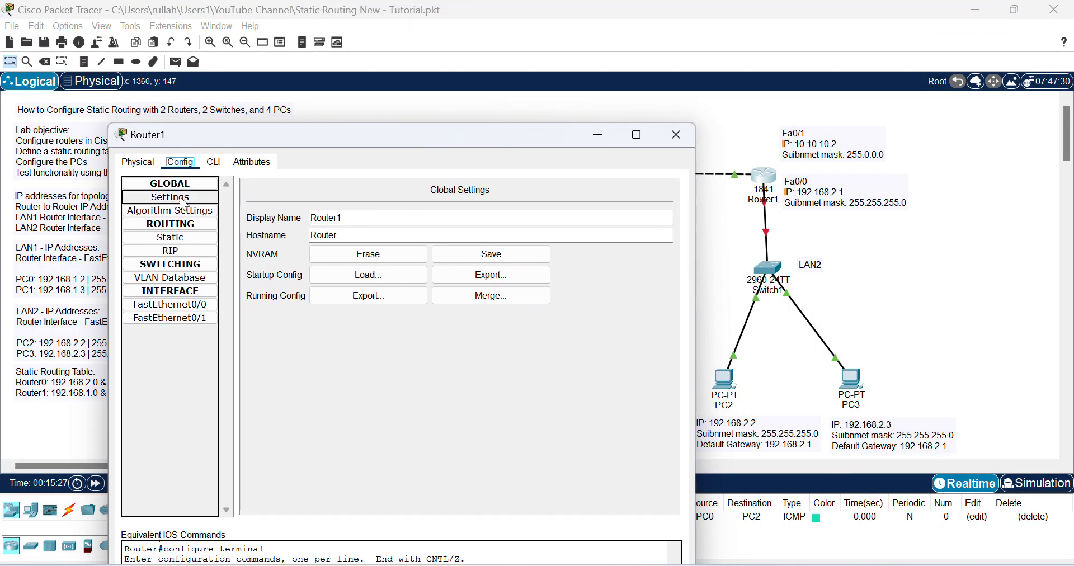
click(170, 304)
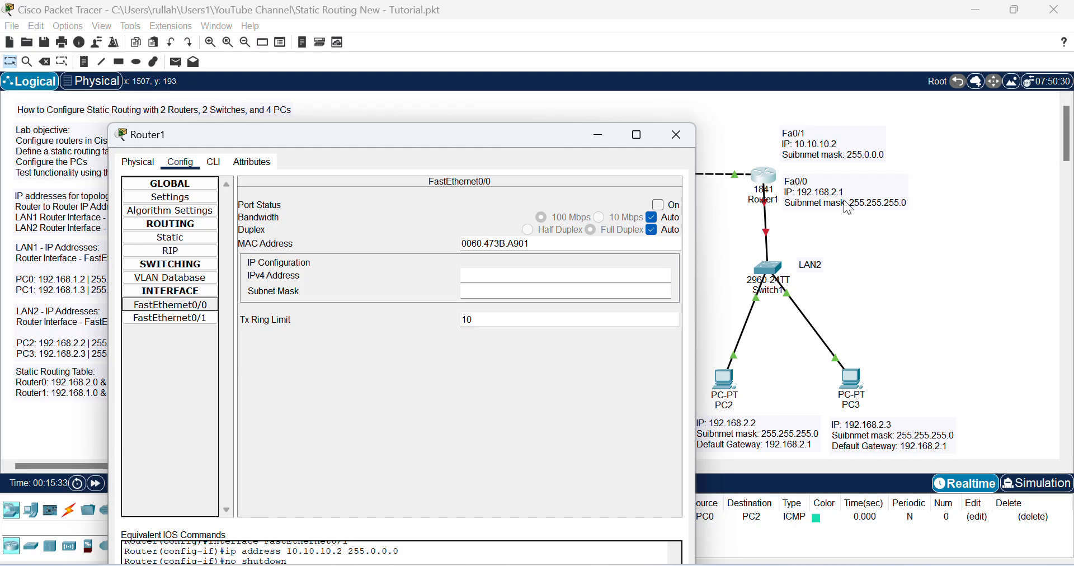
click(524, 274)
text(1)
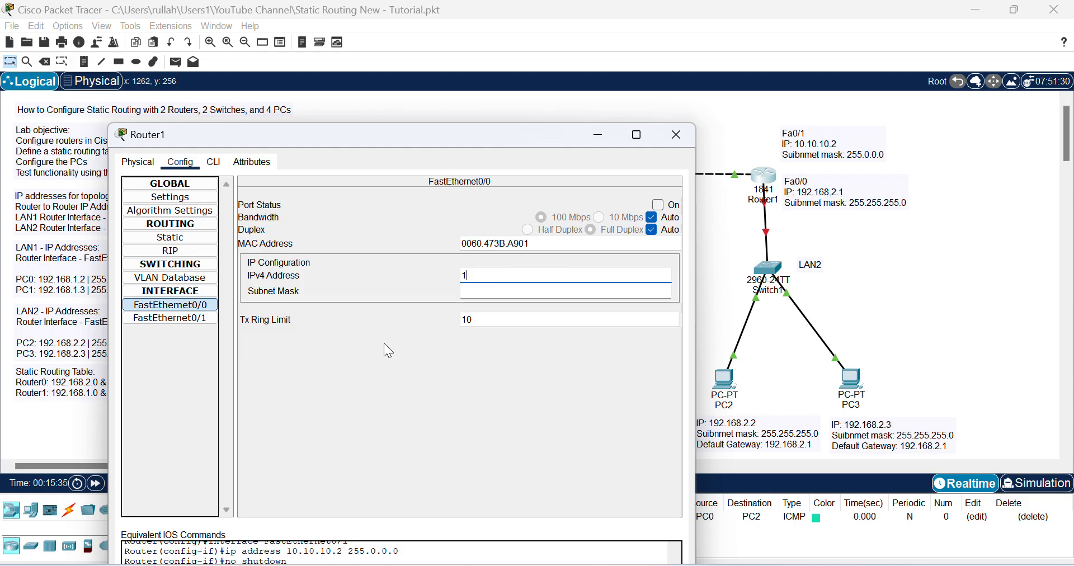
text(92.168)
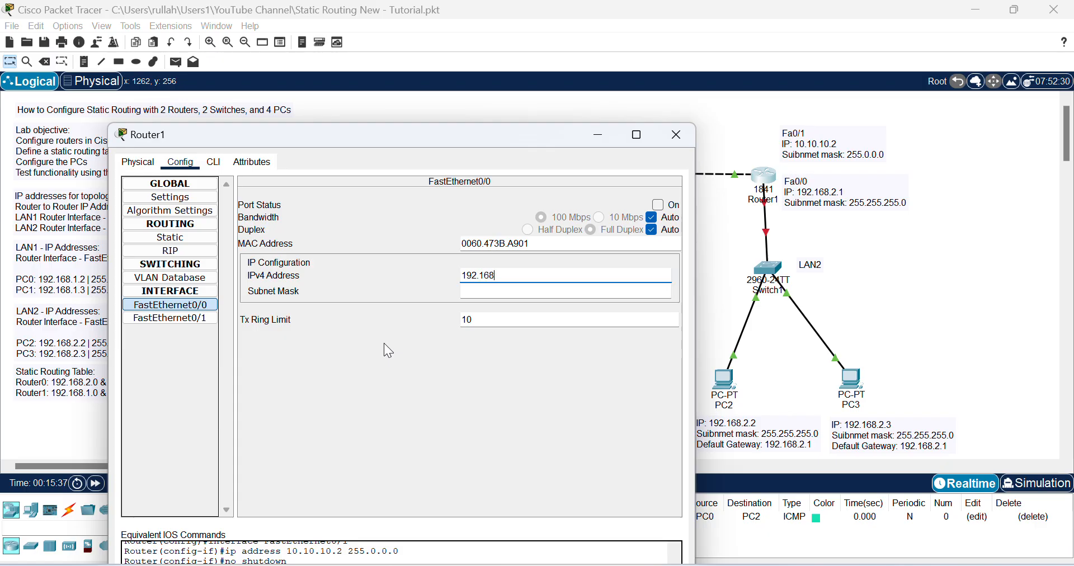
text(.2.1)
click(547, 290)
click(658, 205)
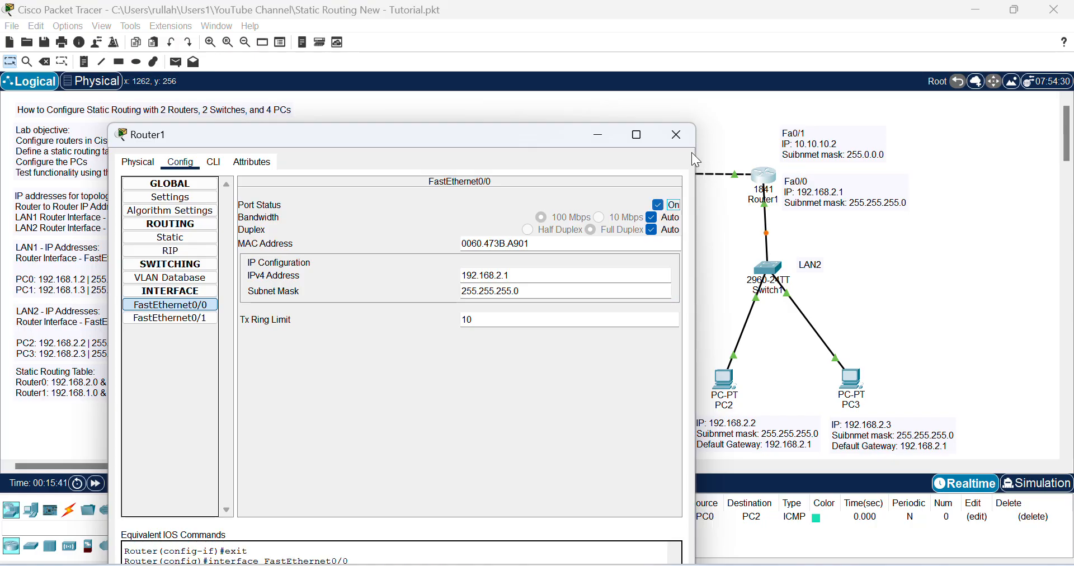
click(680, 135)
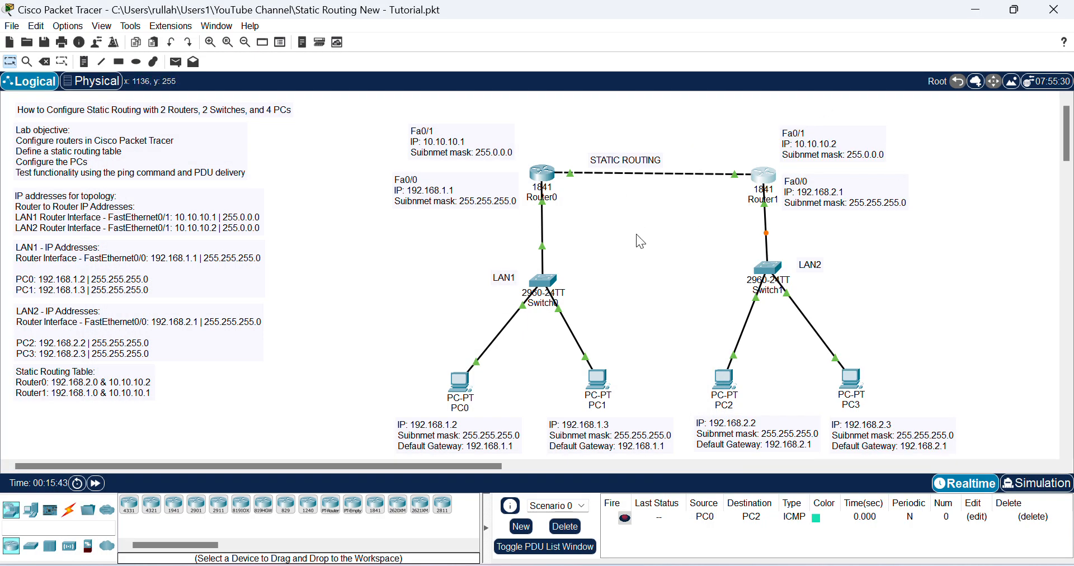
Step: Ping PC1 at 192.168.1.3 from PC0's Command Prompt and highlight the packet statistics line in the output
click(458, 388)
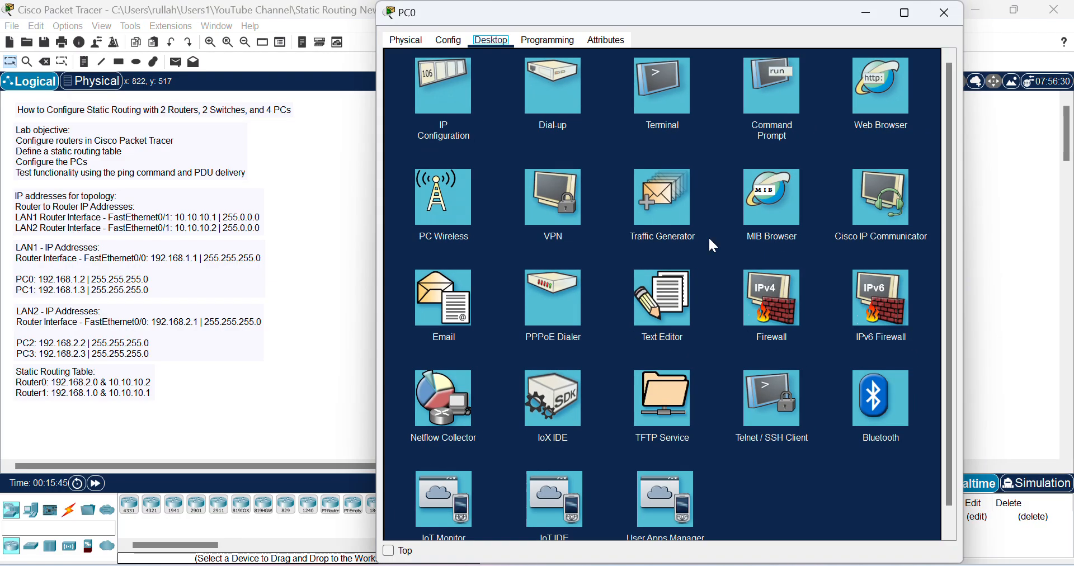
drag(730, 16, 482, 97)
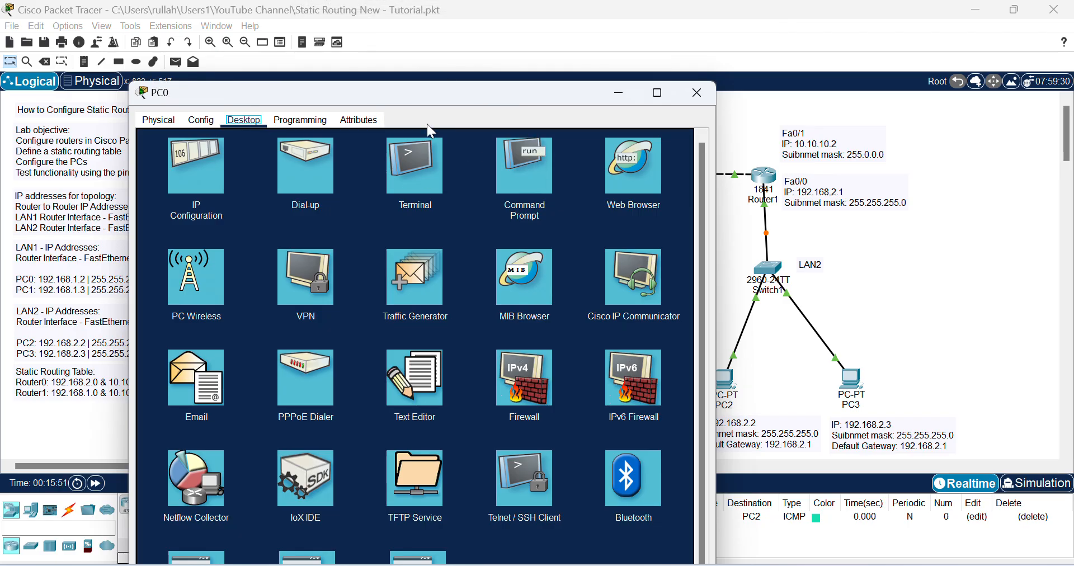
click(519, 179)
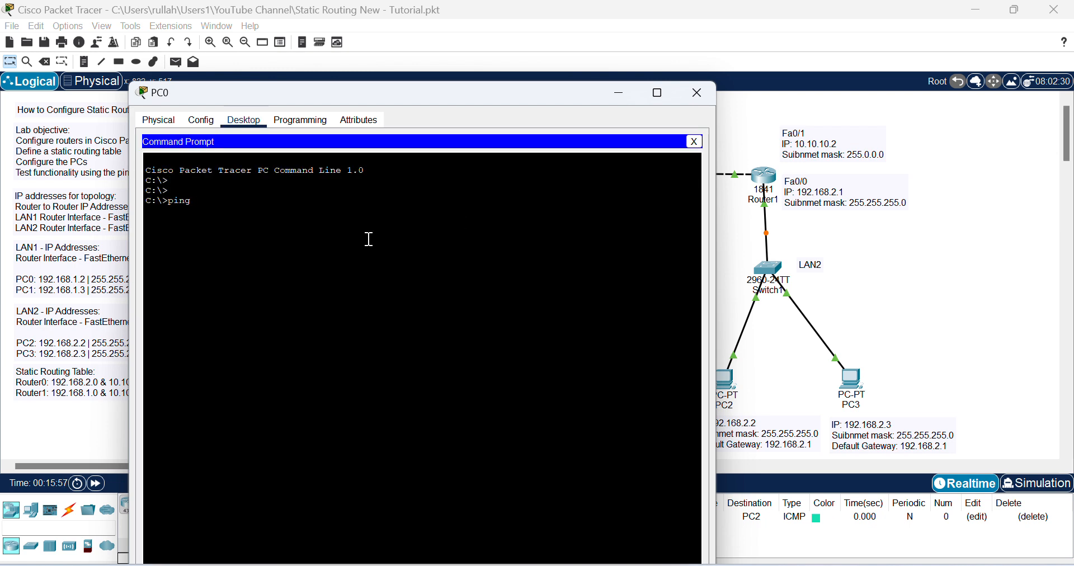
text(ping 192.168.1.3)
key(Return)
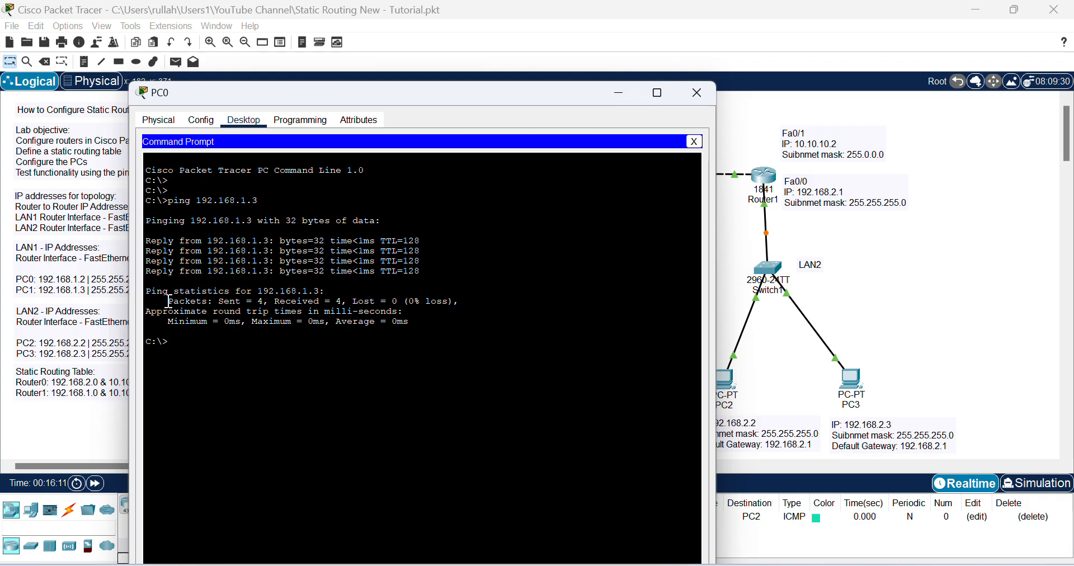
drag(169, 301, 465, 302)
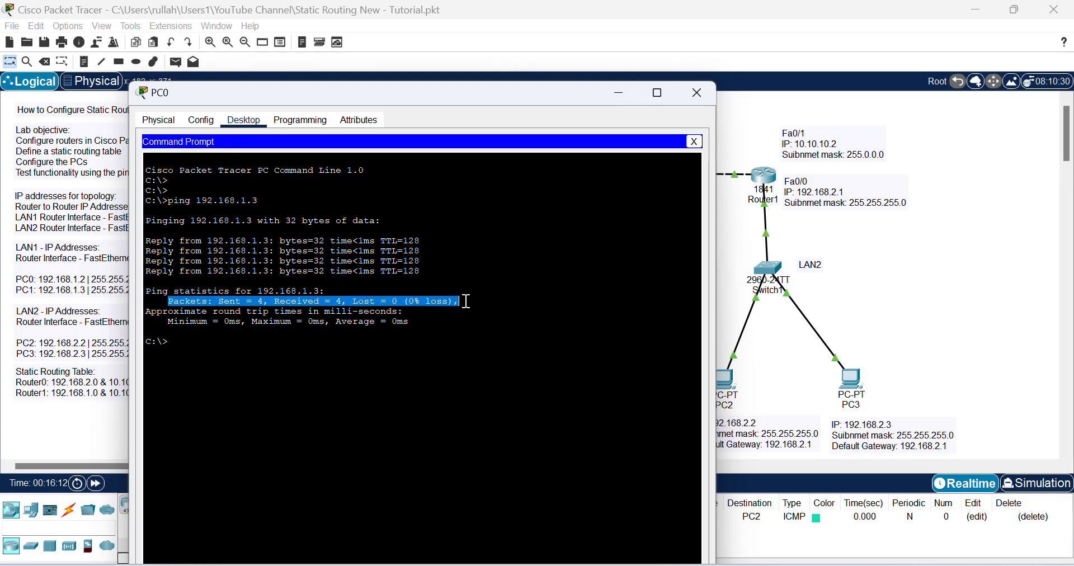
Step: Ping the LAN1 gateway at 192.168.1.1 from PC0's Command Prompt and highlight the packet statistics in the output
click(219, 341)
key(Up)
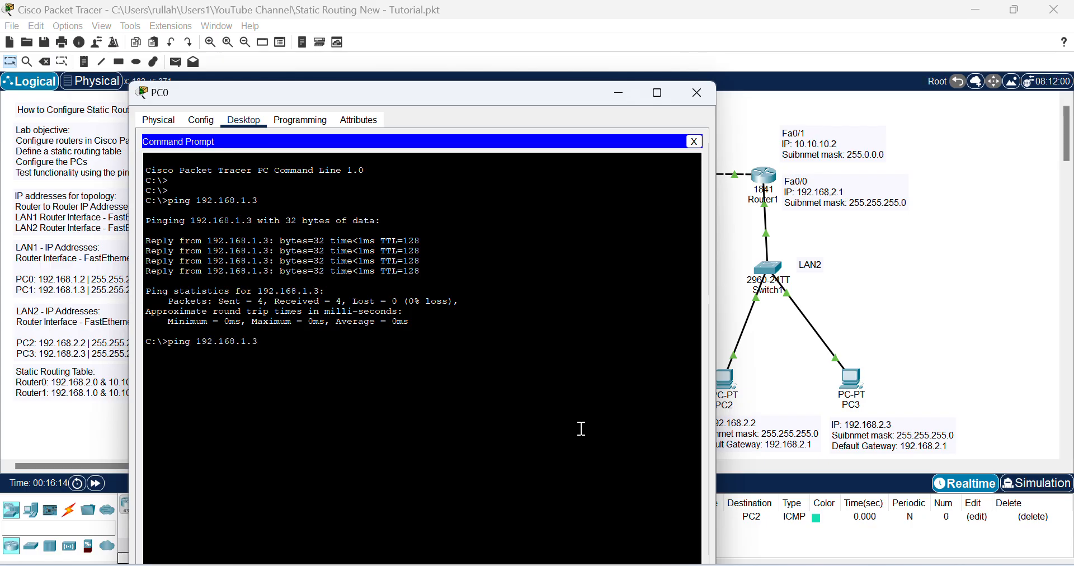
key(Return)
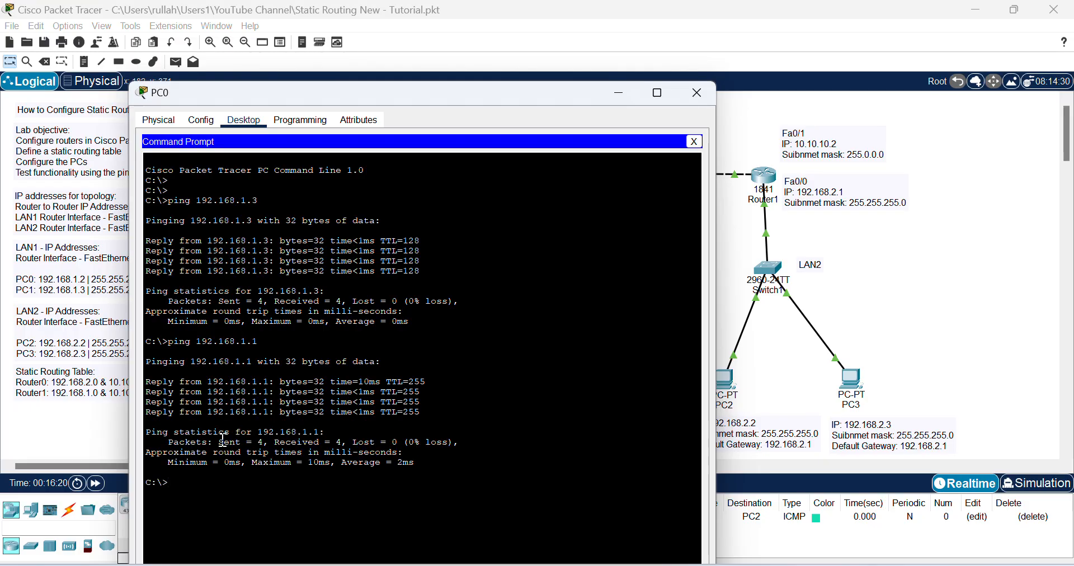
drag(219, 442, 467, 443)
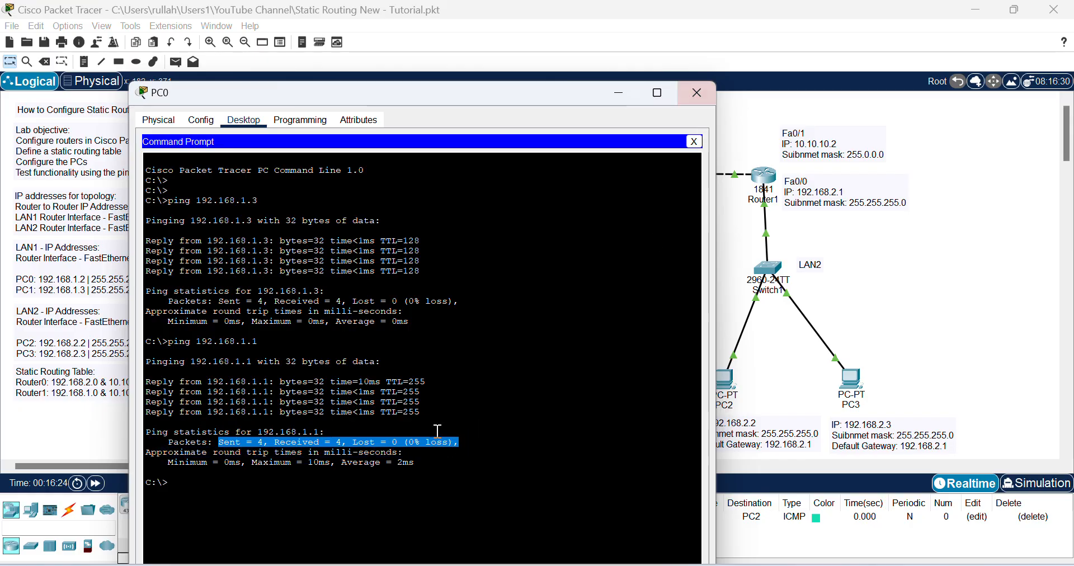
Step: Ping PC3 at 192.168.2.3 from PC0, highlight the end of the first reply line, and close PC0's window
click(217, 485)
key(Up)
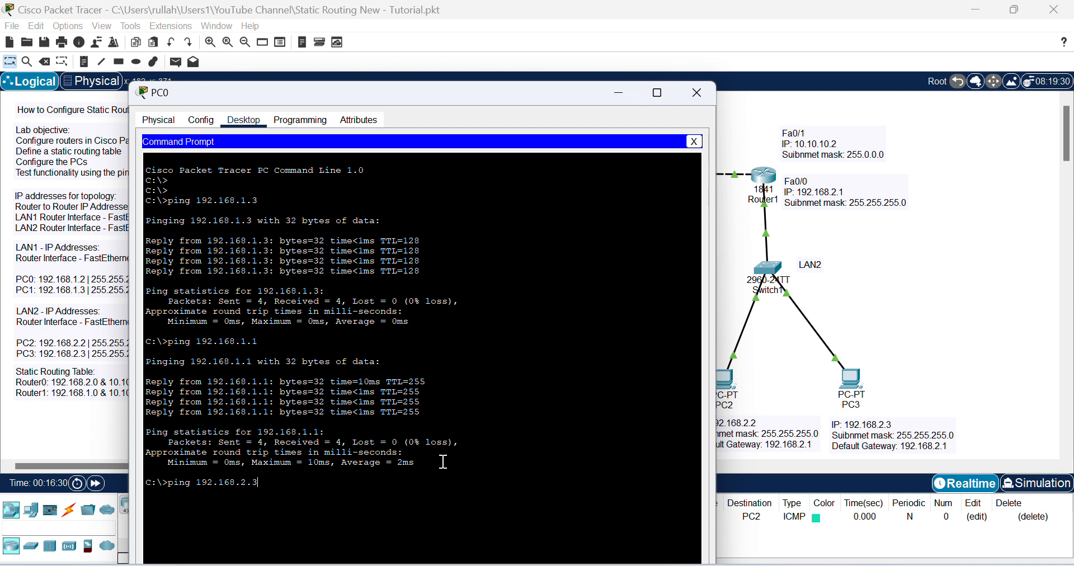
key(Return)
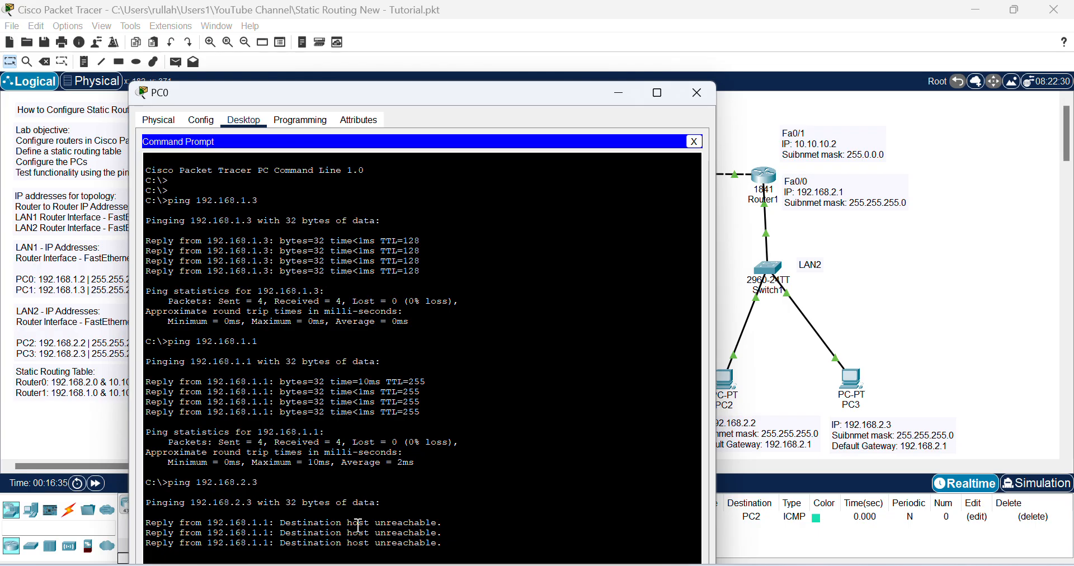
drag(347, 523, 440, 522)
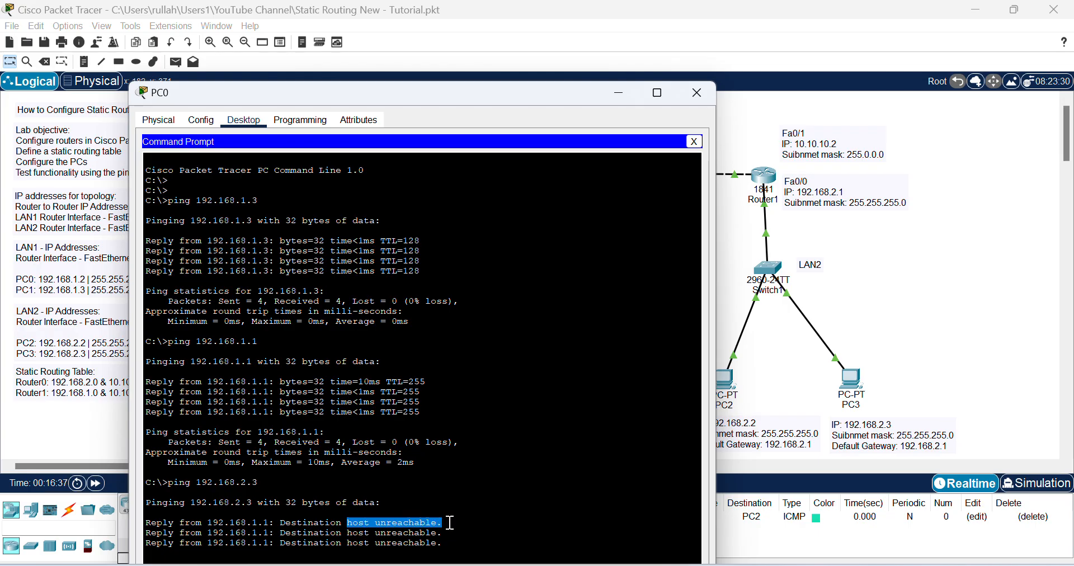
click(700, 96)
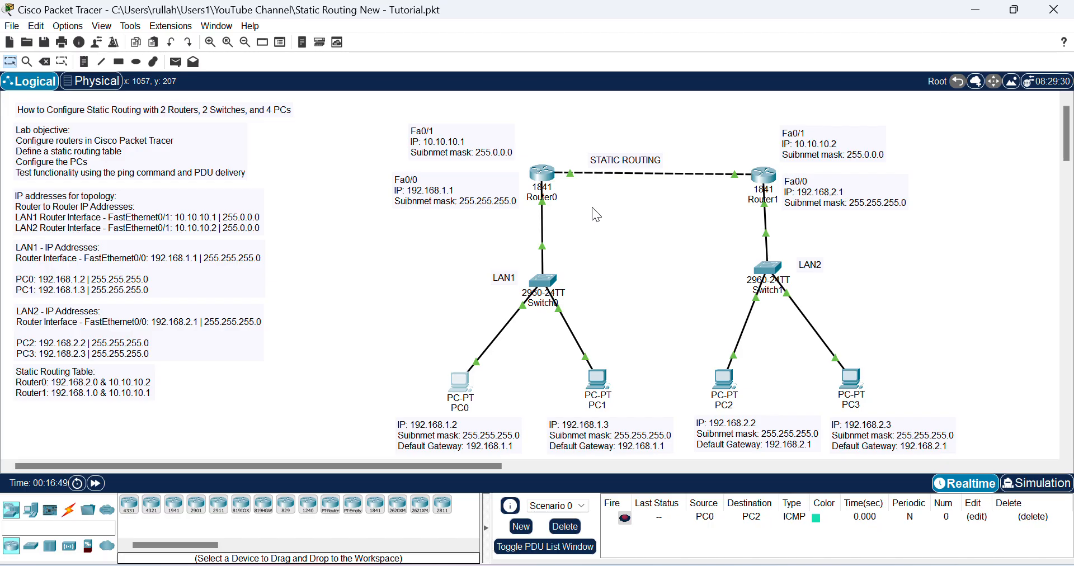
Step: Open Router0's static routes configuration and move its window so both routers' address labels in the topology are uncovered
click(535, 172)
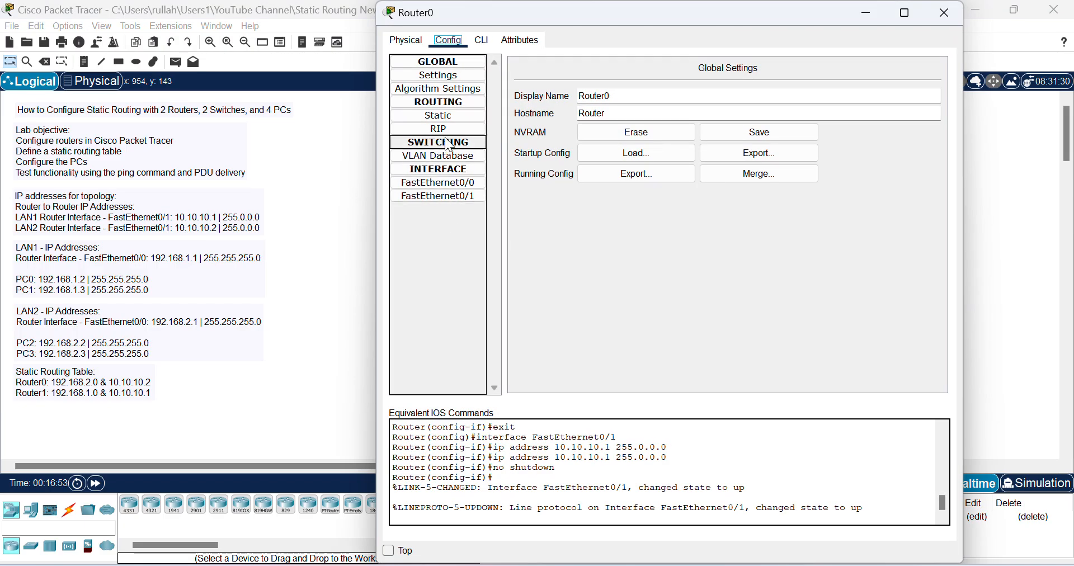
click(441, 104)
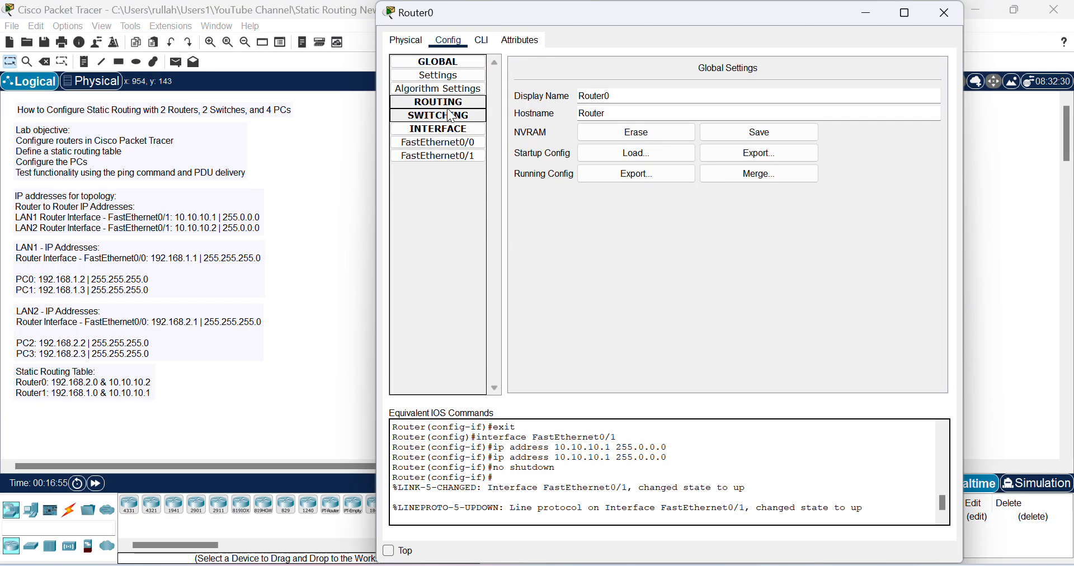
click(447, 103)
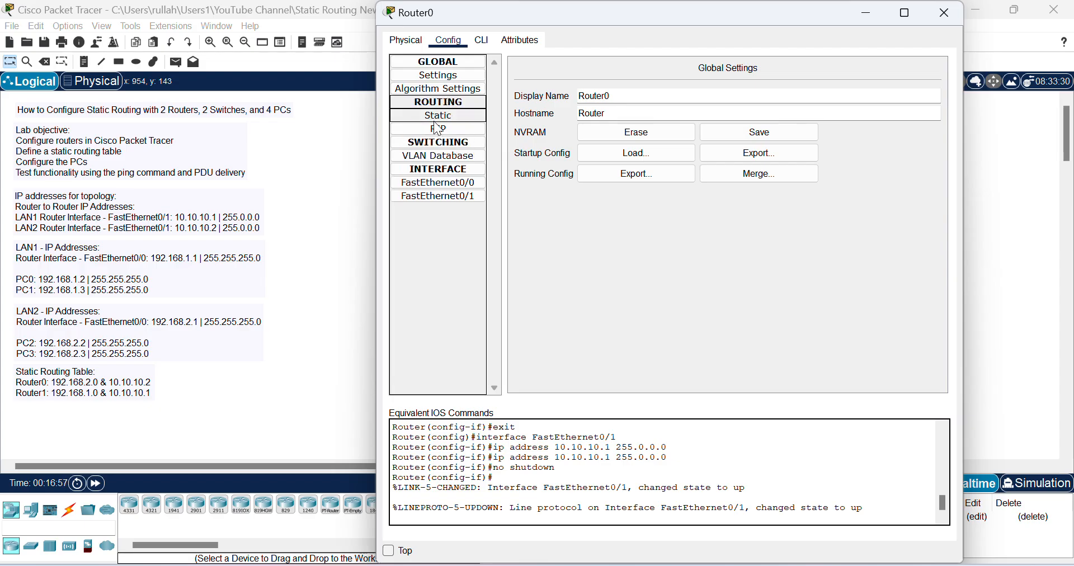
click(438, 114)
click(593, 83)
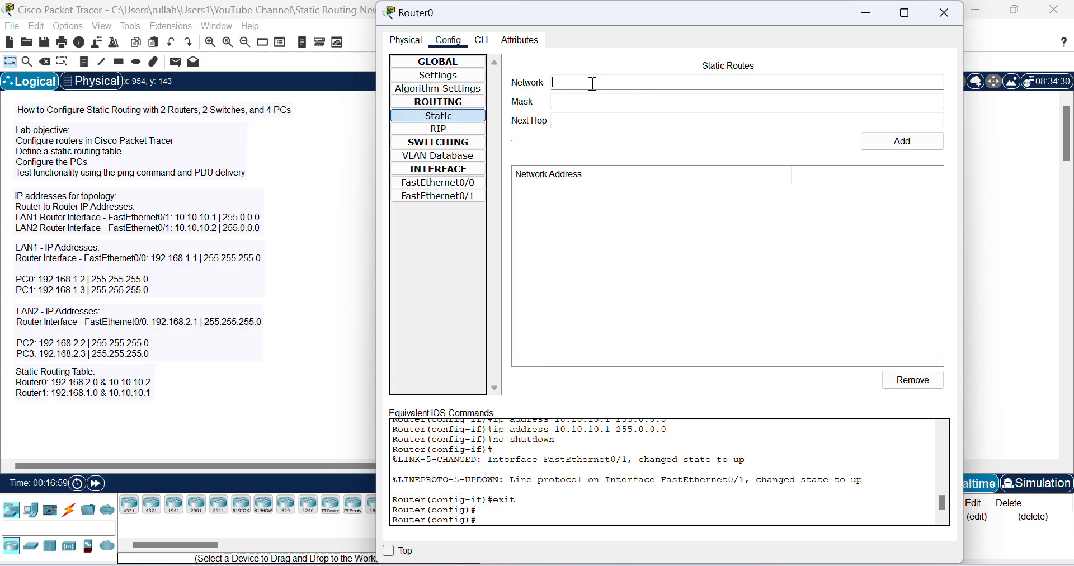
drag(678, 24, 647, 228)
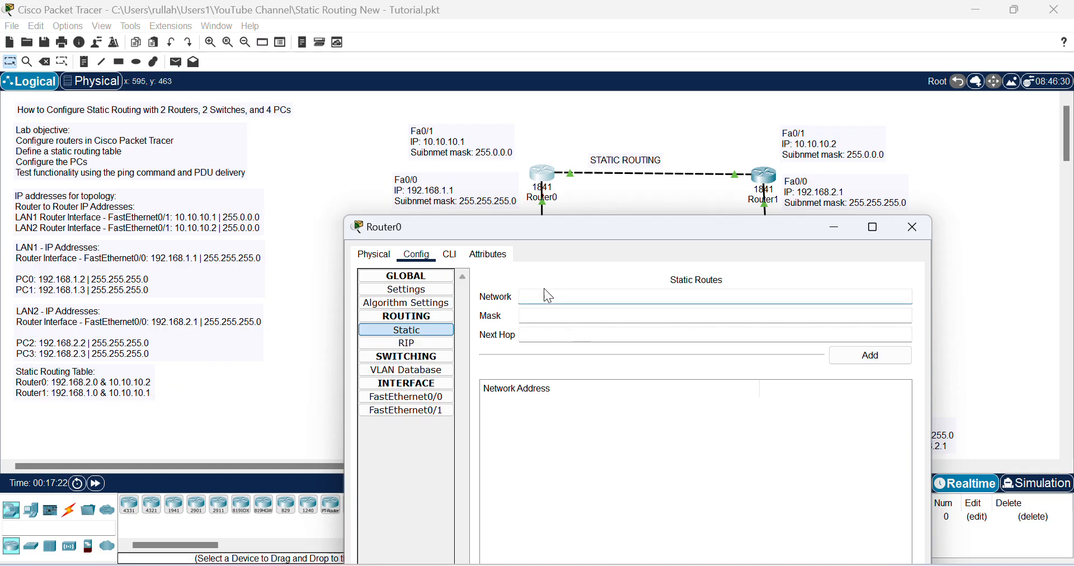
click(588, 267)
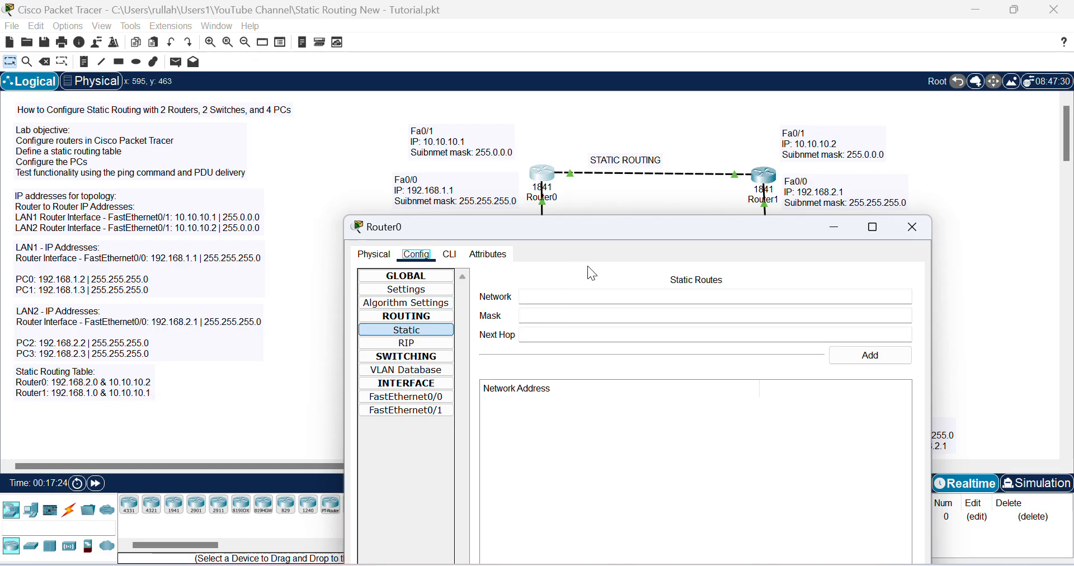
Step: Add a static route on Router0 to network 192.168.2.0, mask 255.255.255.0, next hop 10.10.10.2, and close the router's window
click(541, 297)
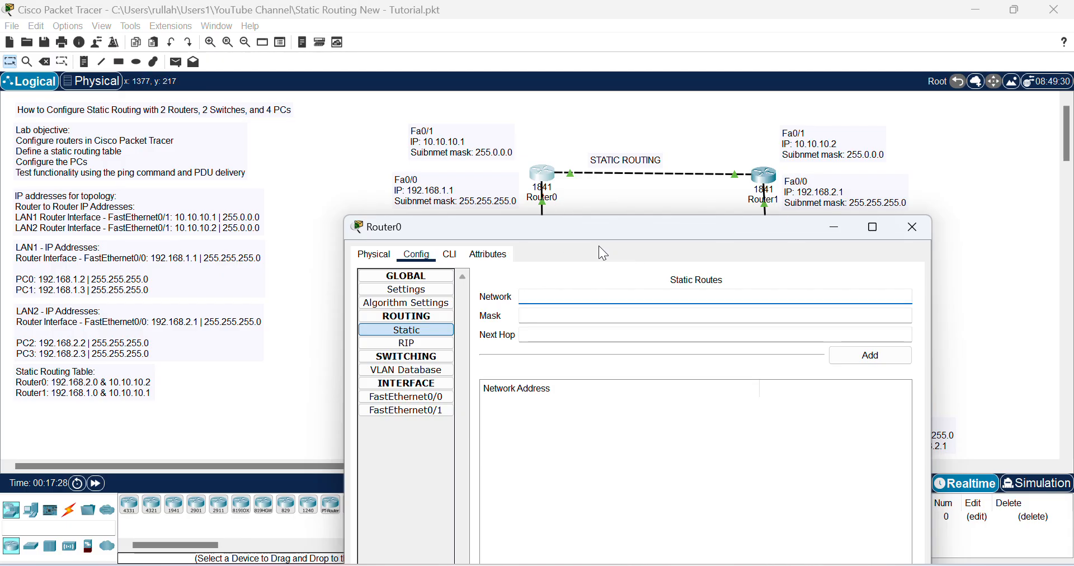
text(192)
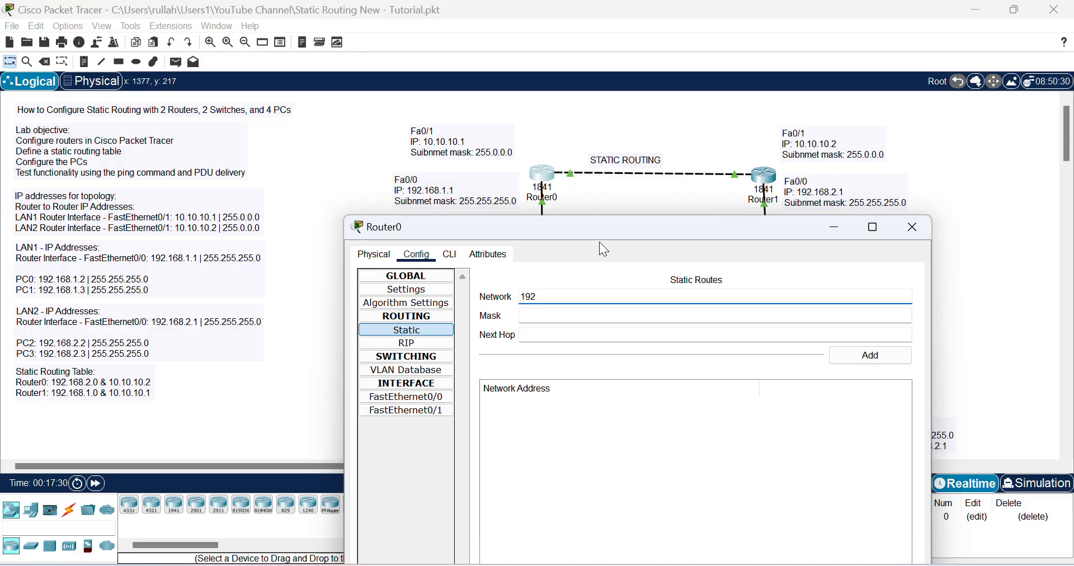
text(.168.2.0)
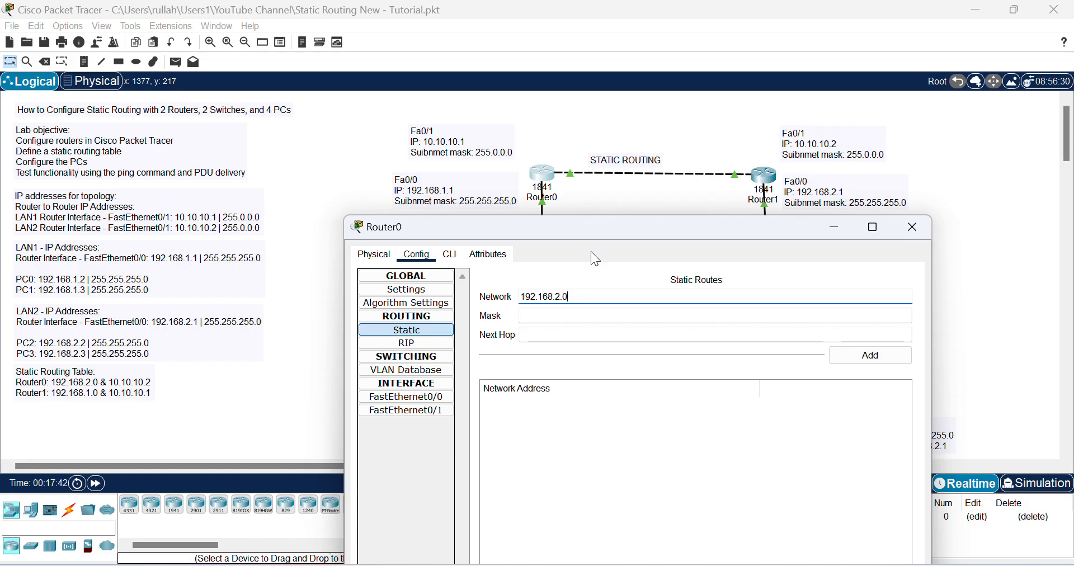
key(Tab)
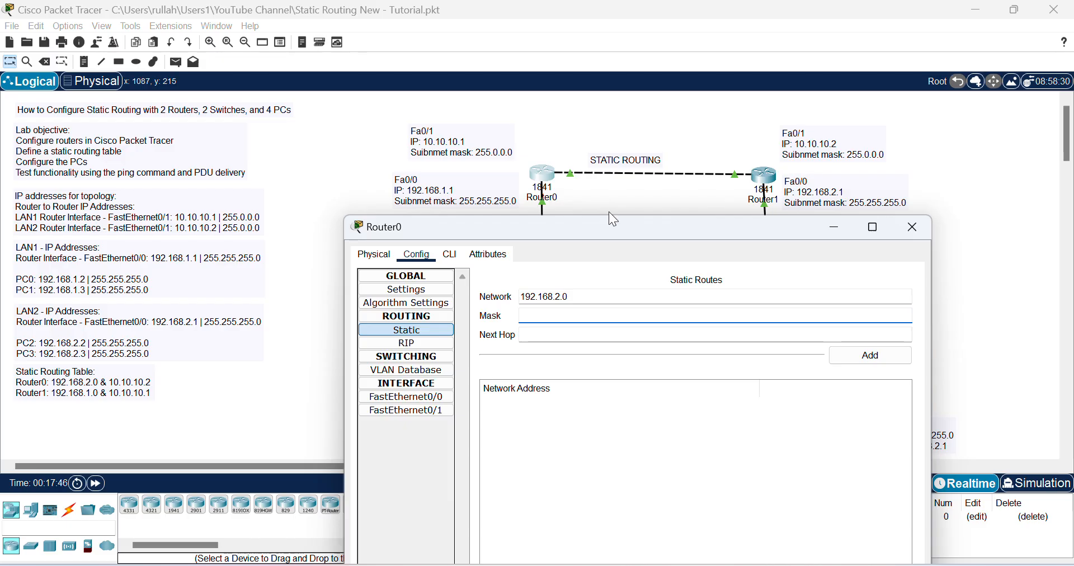
text(255.255.255.0)
click(527, 334)
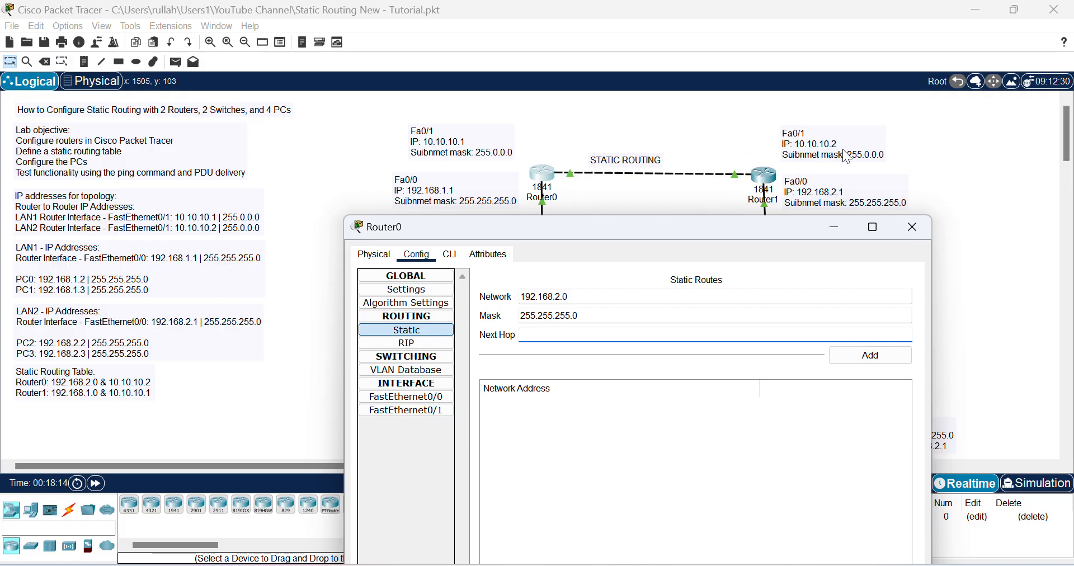
text(10)
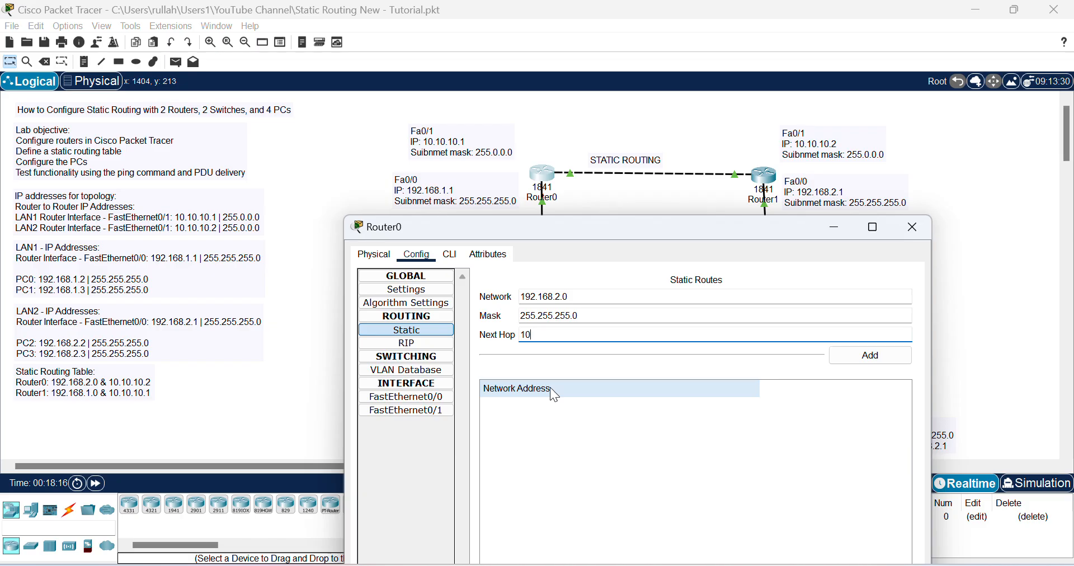
text(.10.10.2)
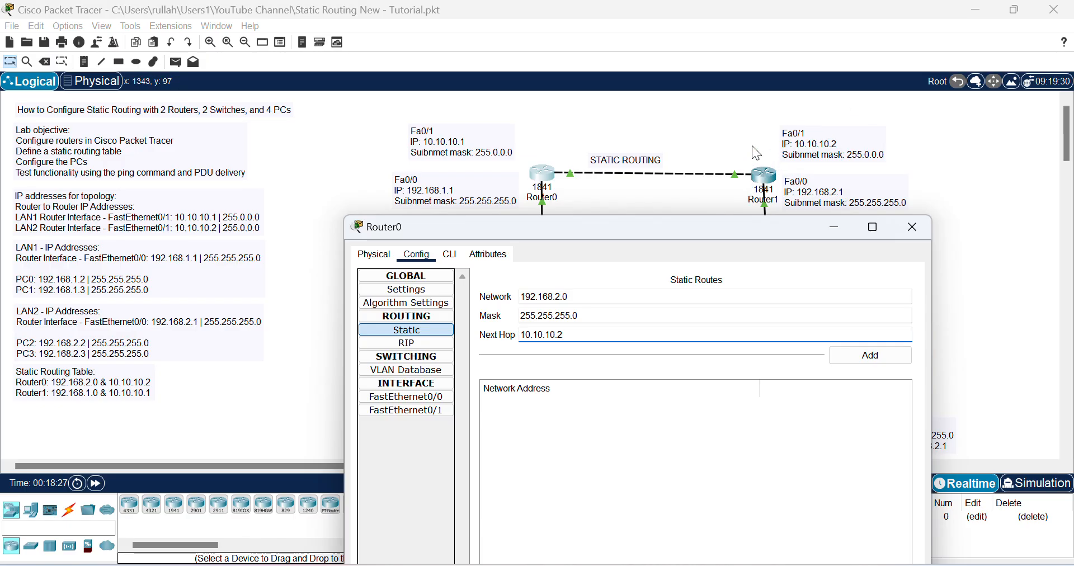
click(875, 353)
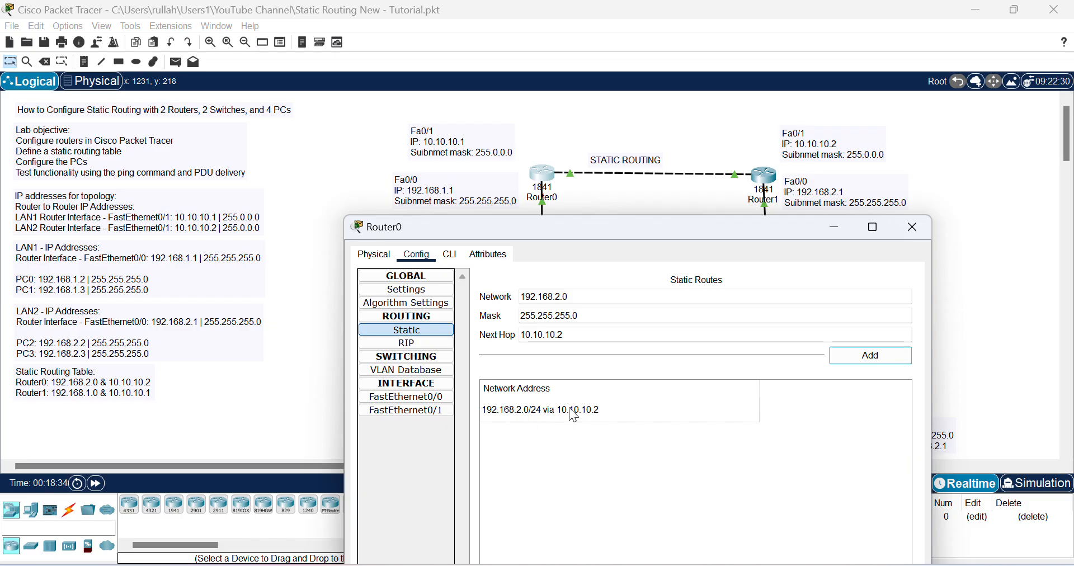
click(923, 237)
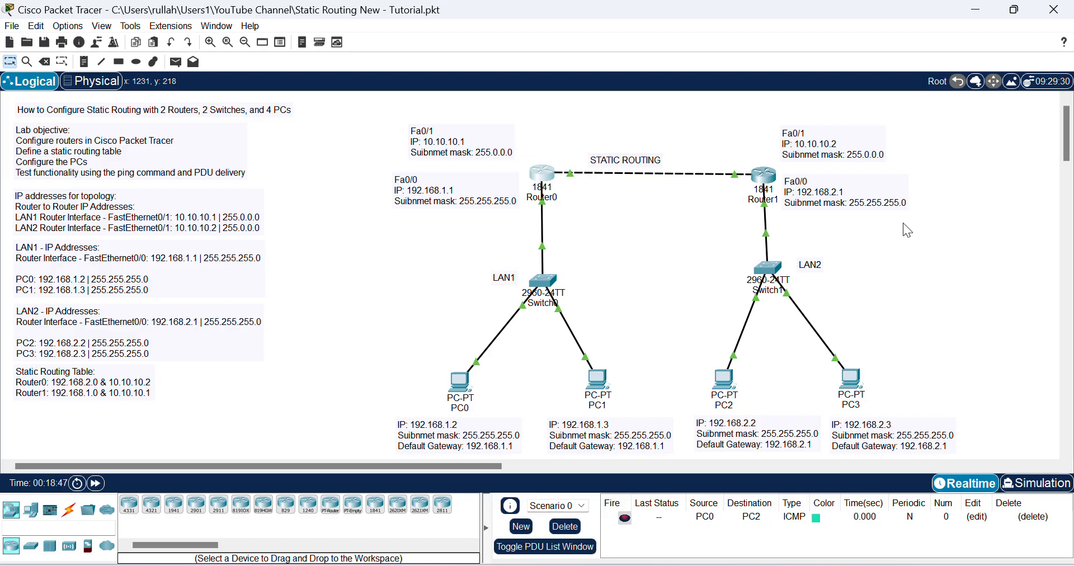
Step: Add a static route on Router1 to network 192.168.1.0, mask 255.255.255.0, next hop 10.10.10.1, and close the router's window
click(762, 172)
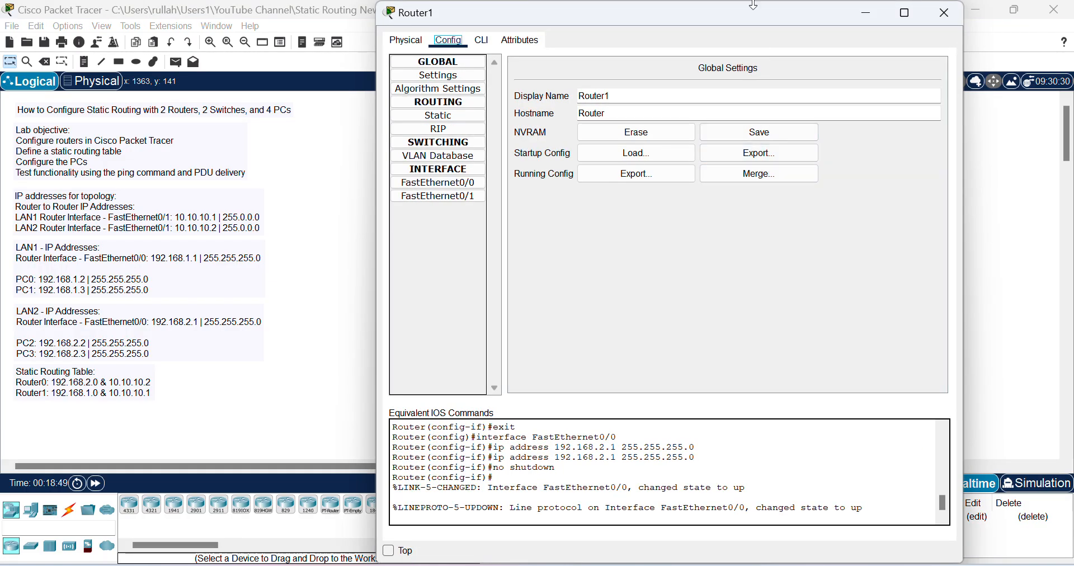
drag(747, 22, 686, 227)
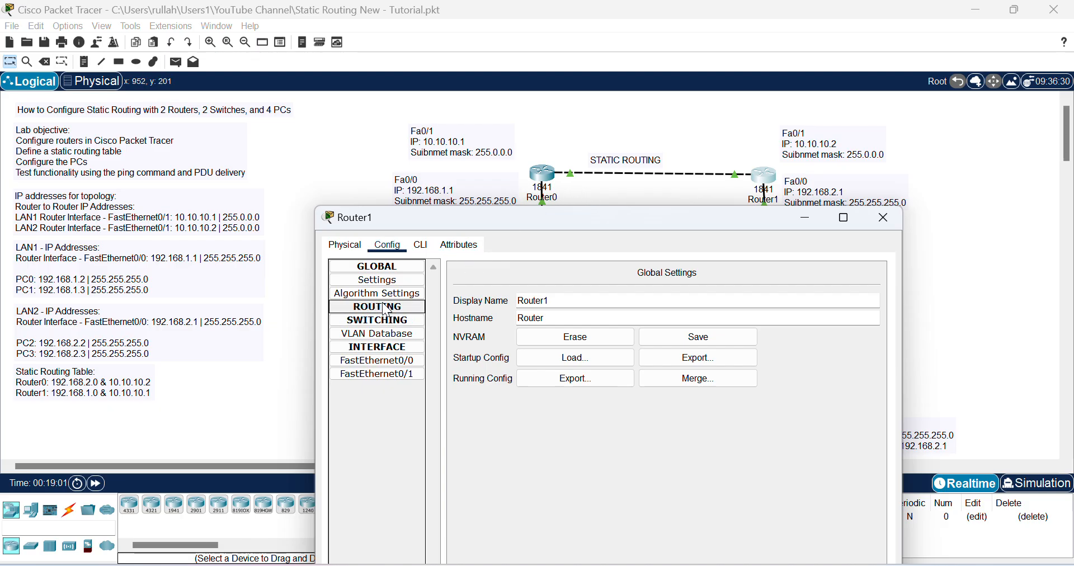
click(380, 321)
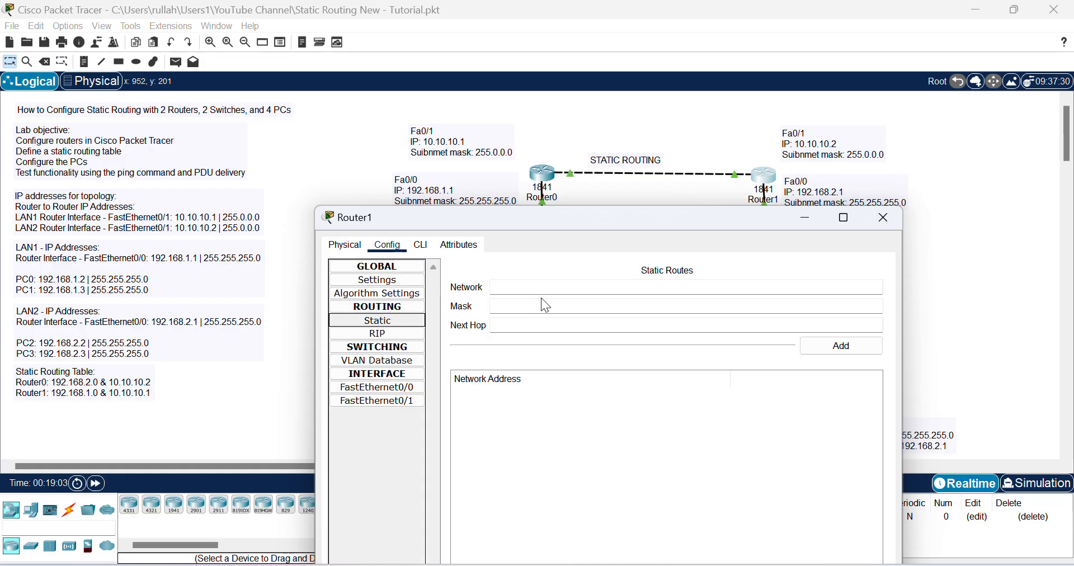
click(519, 290)
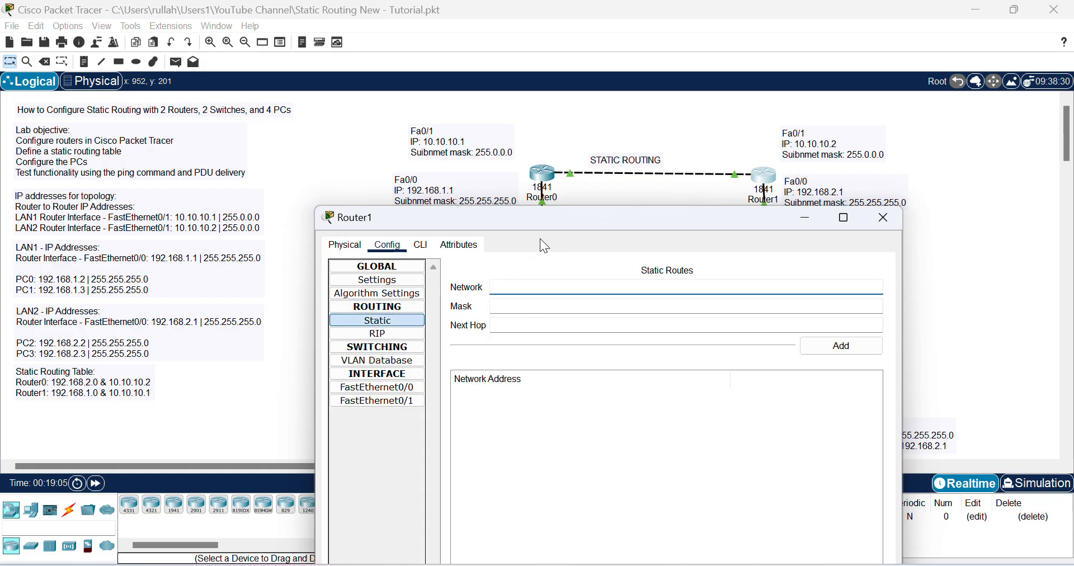
text(192.168.1.0)
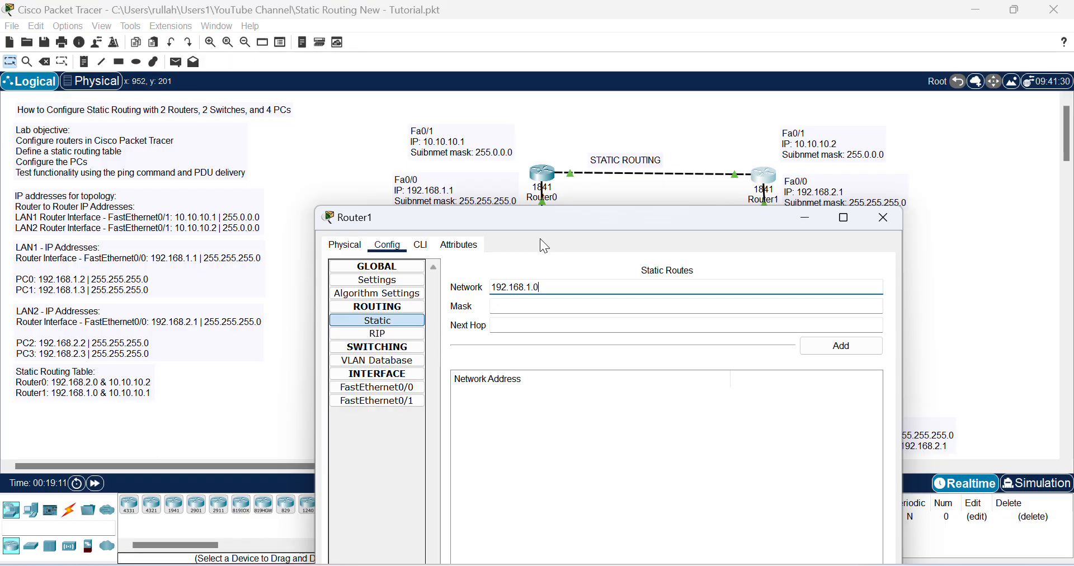
click(509, 311)
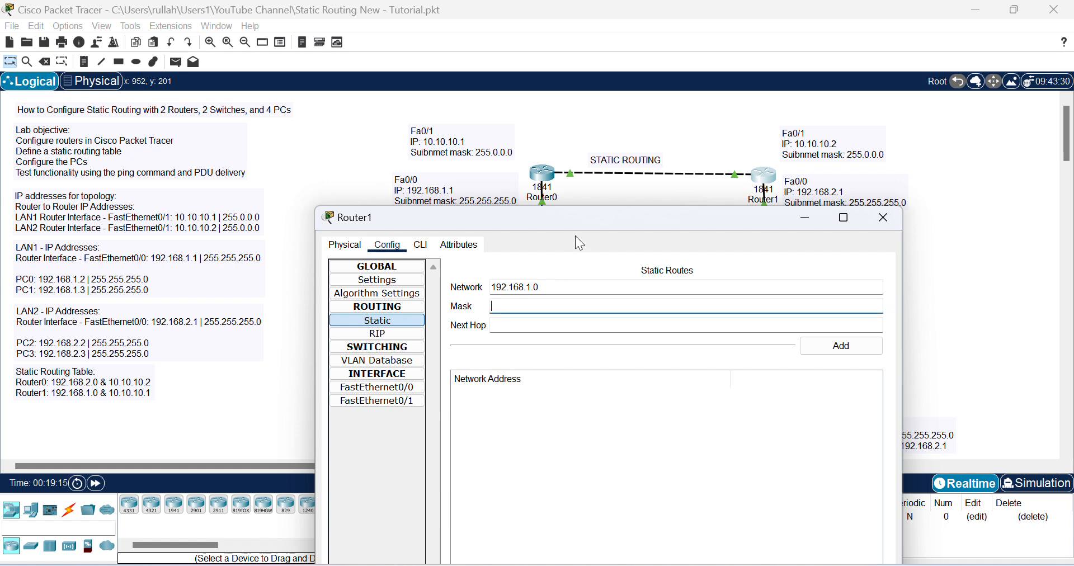
text(255.255.255.0)
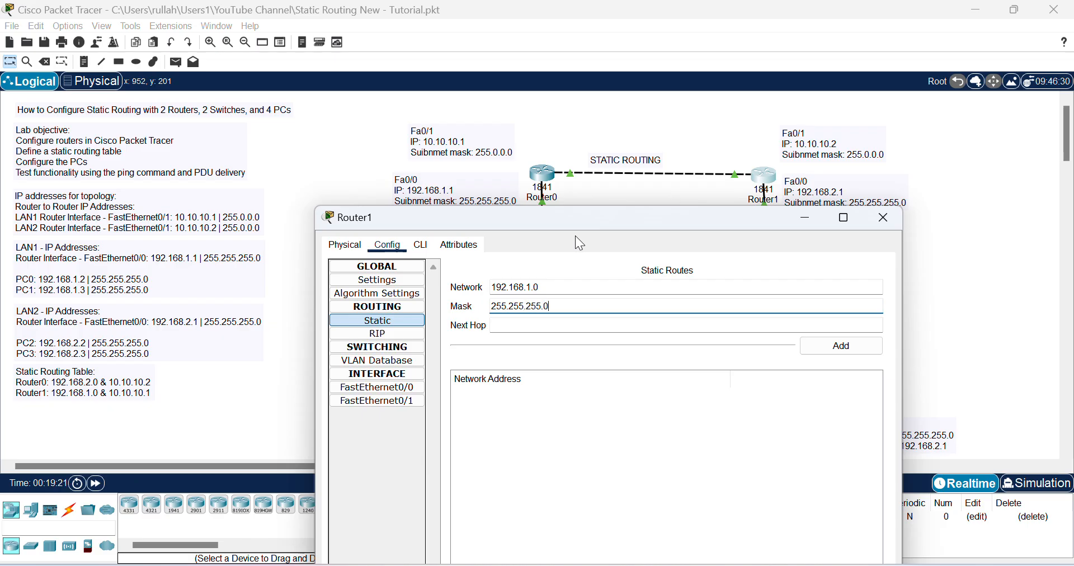
click(510, 327)
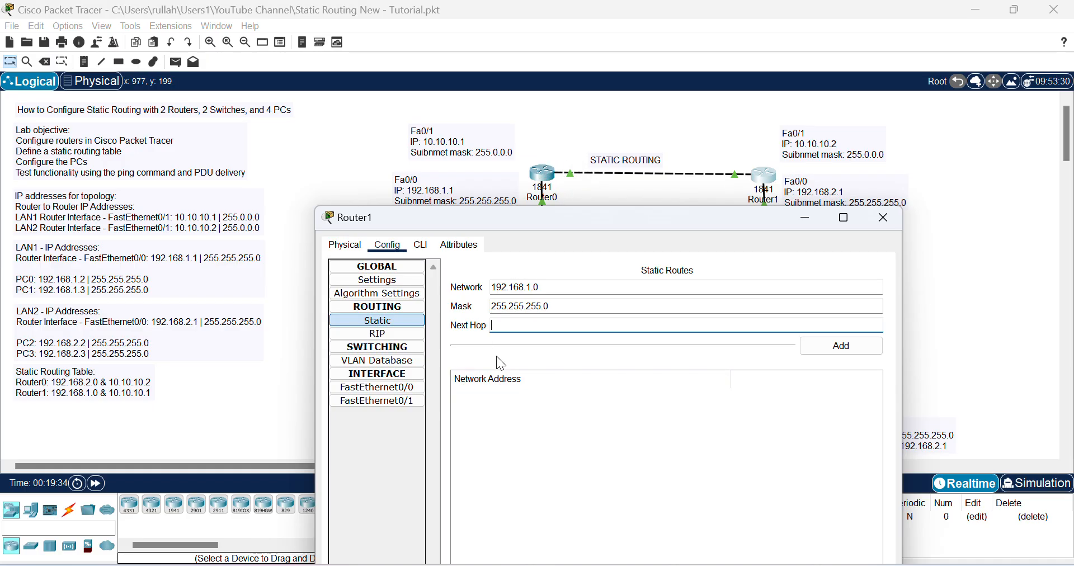
text(10.10.10.1)
click(837, 351)
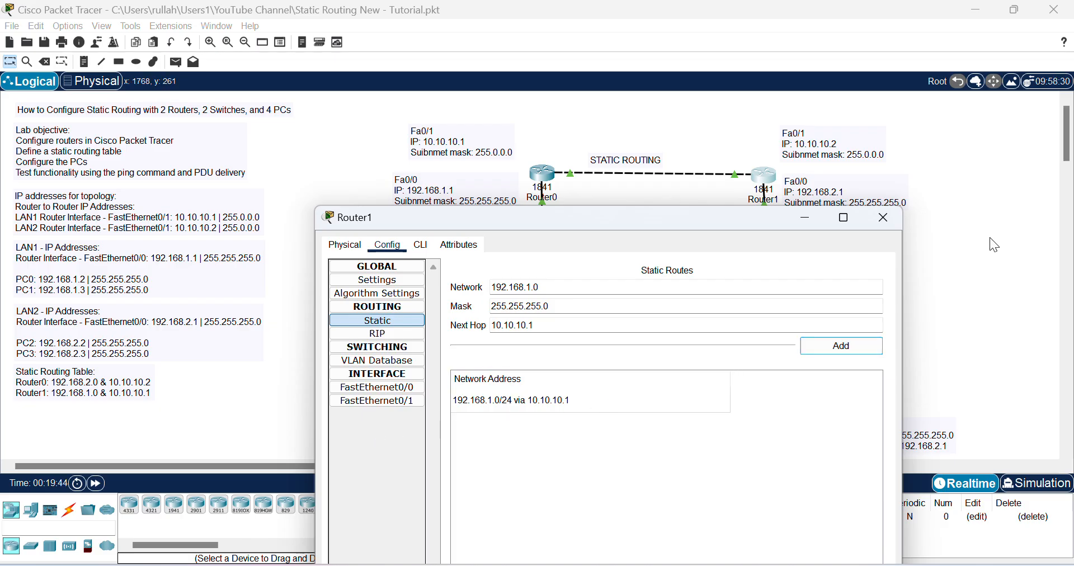
click(883, 217)
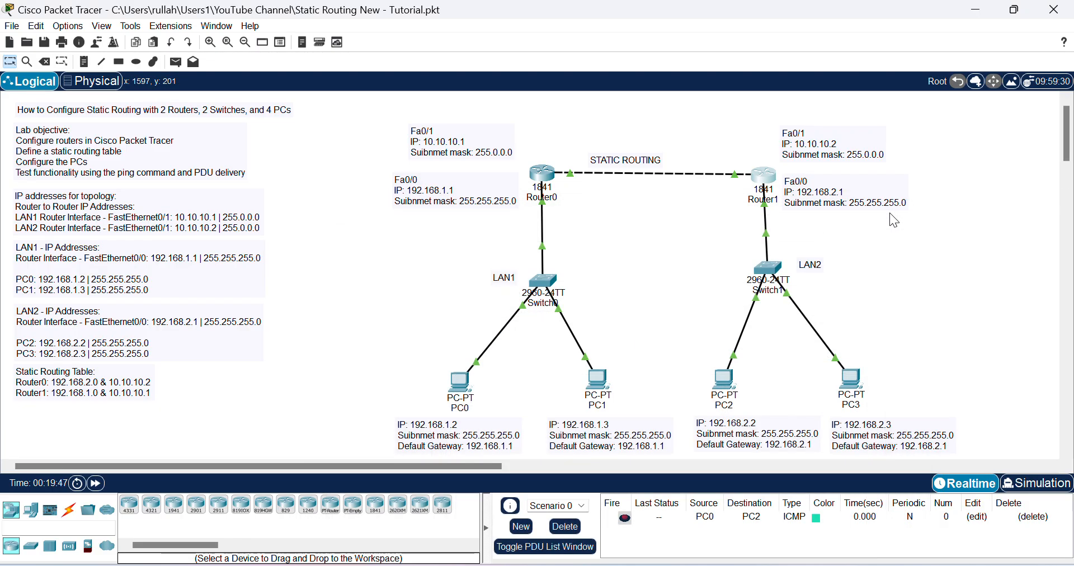
Step: Ping PC3 at 192.168.2.3 from PC0's command prompt and position PC0's window so the full reply statistics are uncovered
click(456, 378)
click(775, 199)
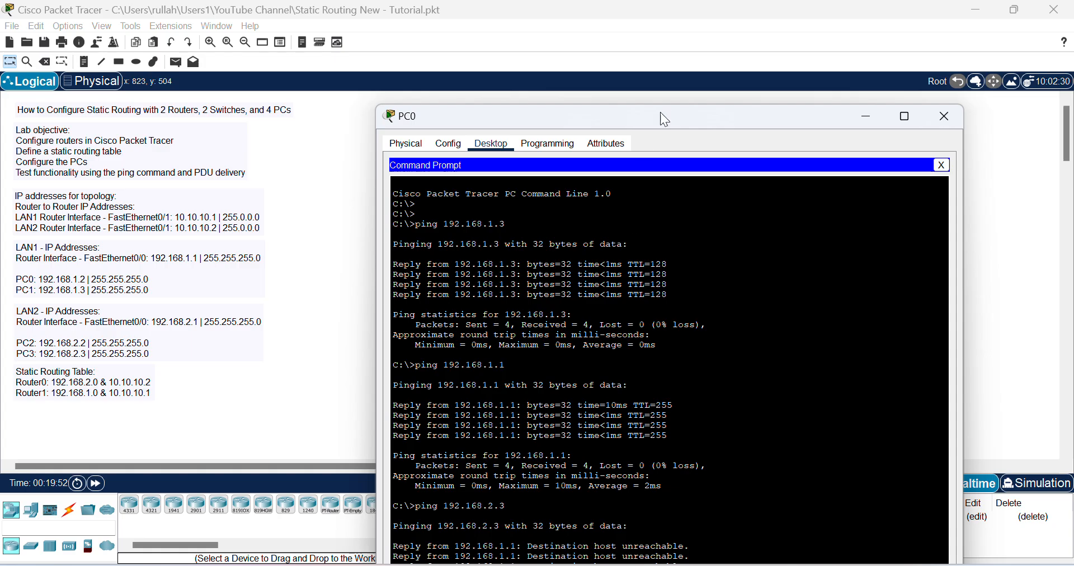
drag(724, 121, 733, 51)
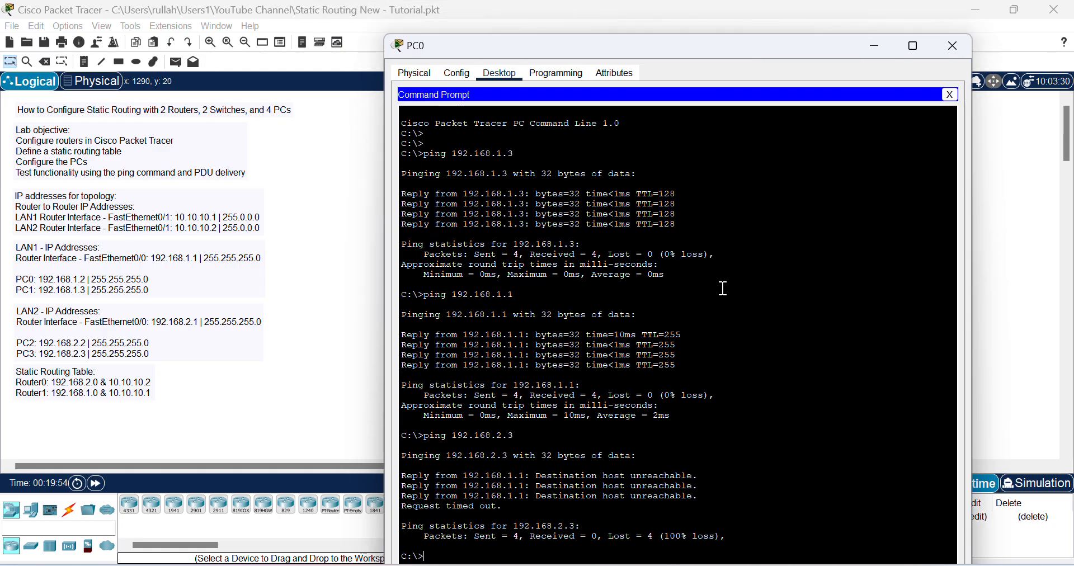
key(Up)
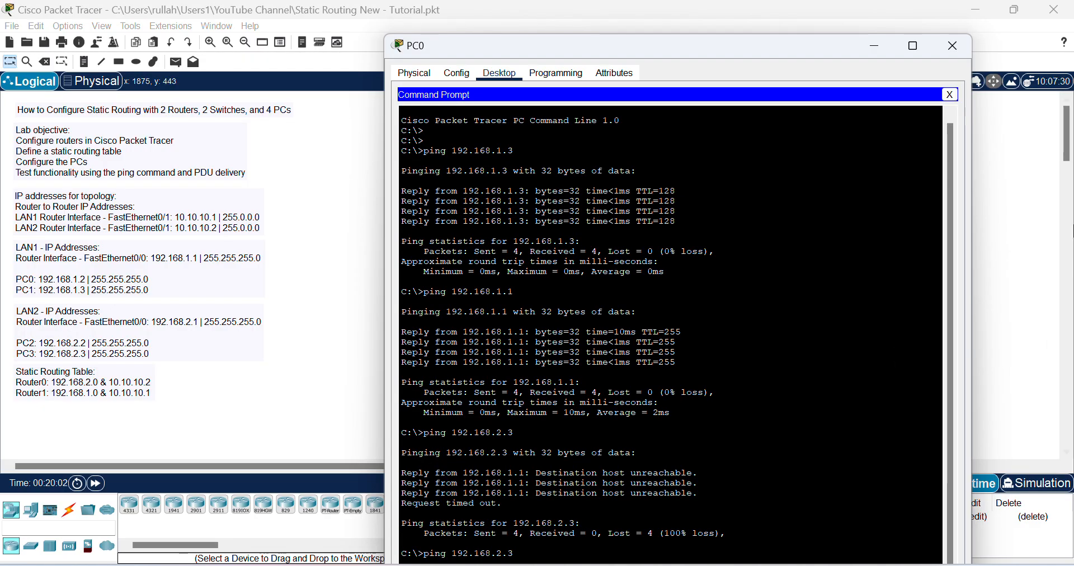
click(1068, 148)
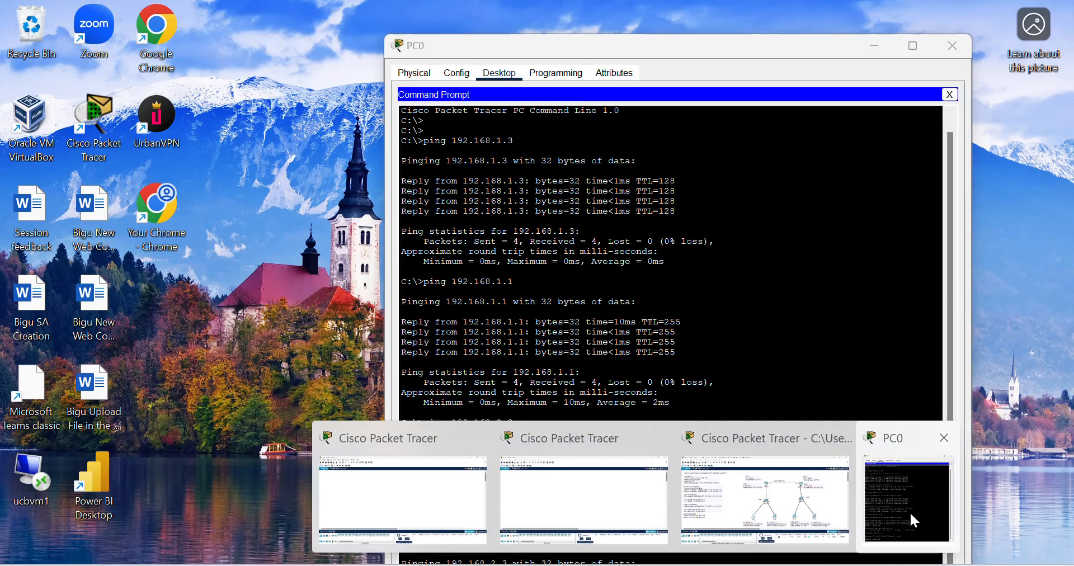
click(911, 513)
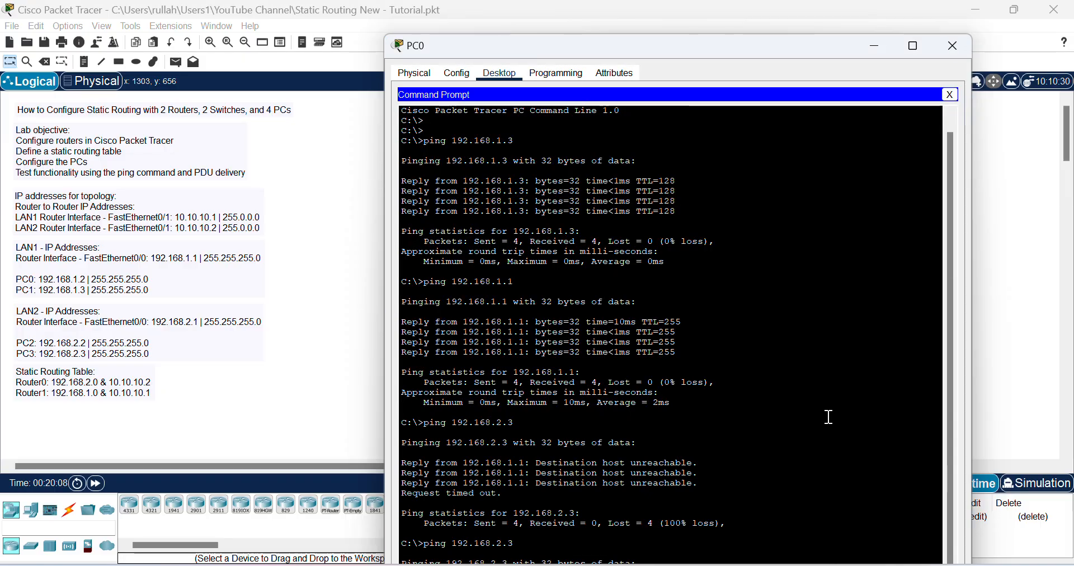
drag(949, 345, 946, 431)
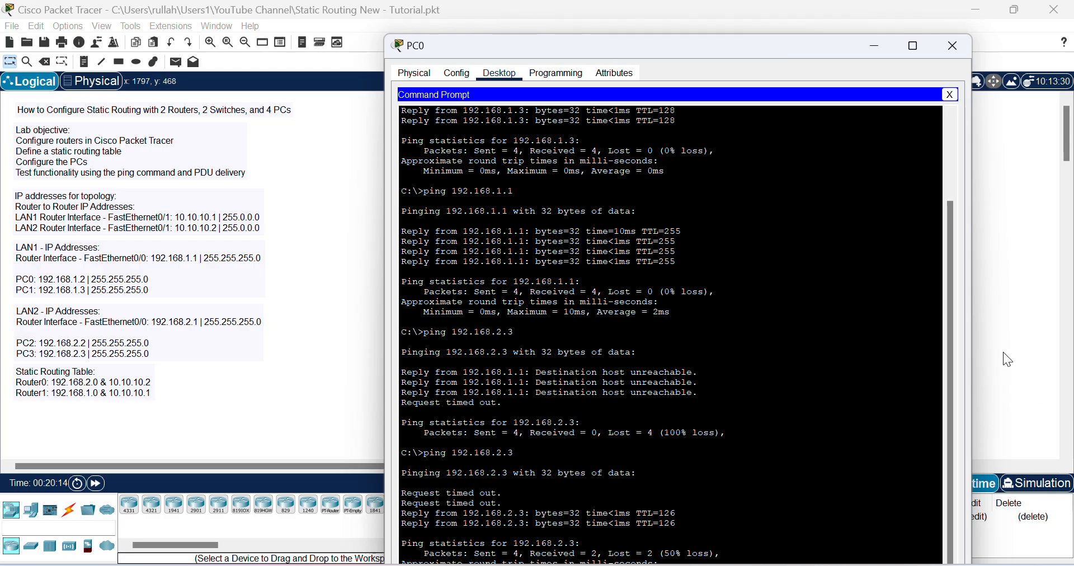
drag(797, 42, 797, 9)
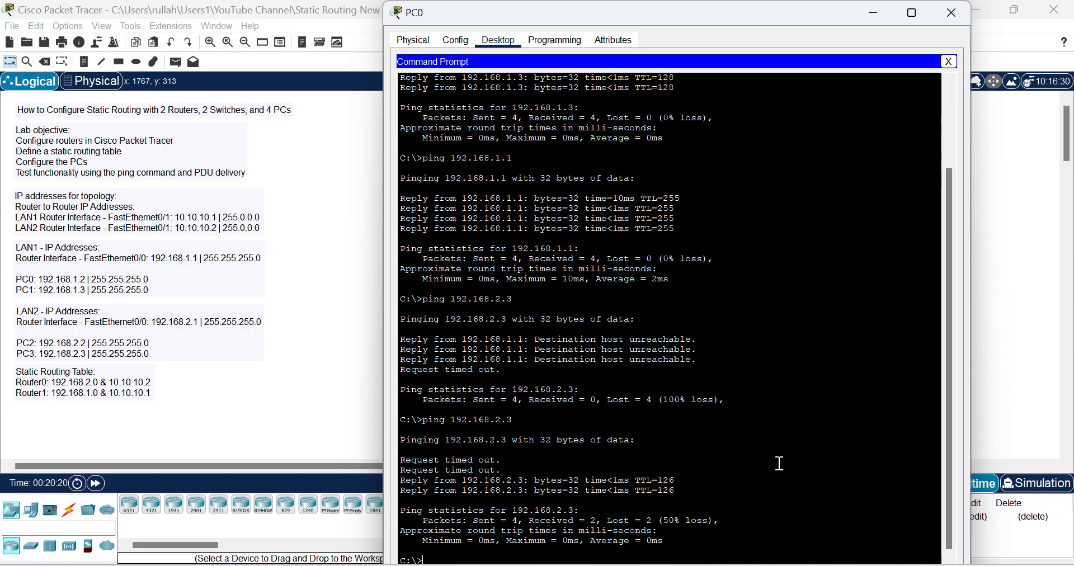
Step: Repeat the ping to 192.168.2.3 from PC0, highlight the sent, received and lost packet counts, and close PC0's window
key(Up)
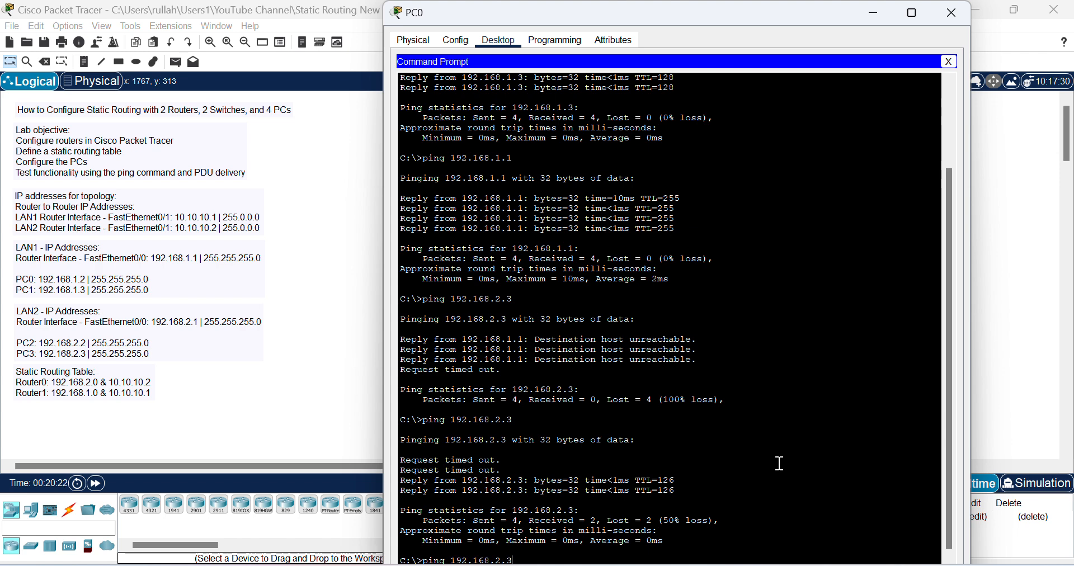
key(Return)
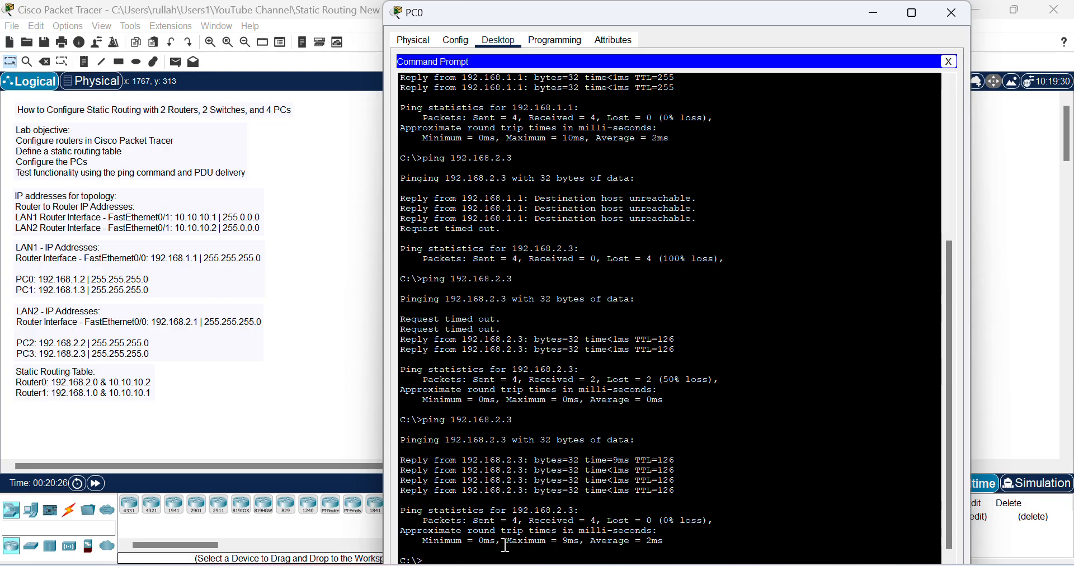
drag(474, 522, 716, 522)
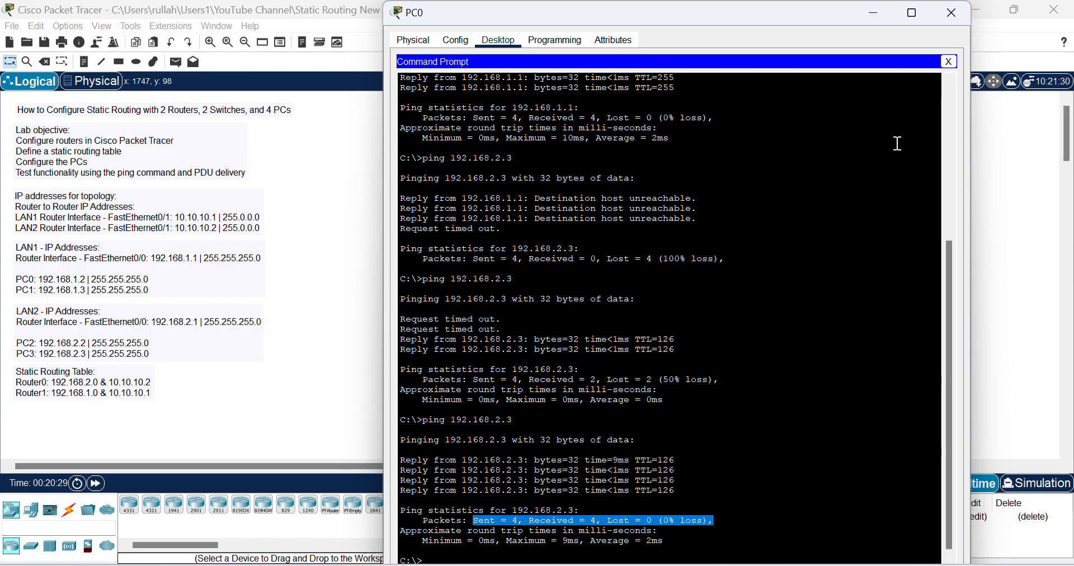
click(957, 17)
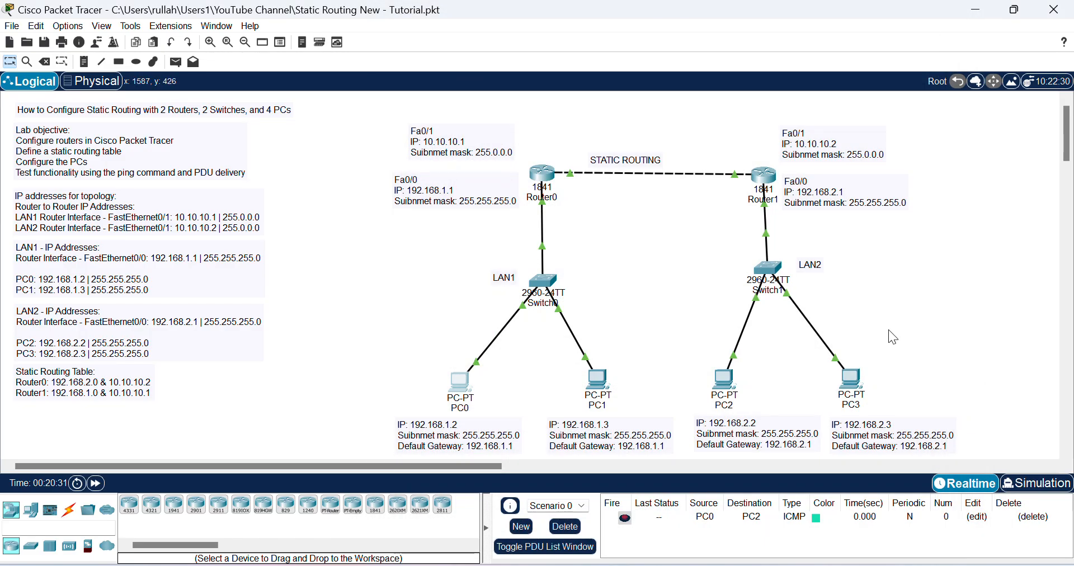
Step: In Simulation mode, delete the existing PDU scenario and add a new simple PDU from PC0 to PC2
click(1031, 485)
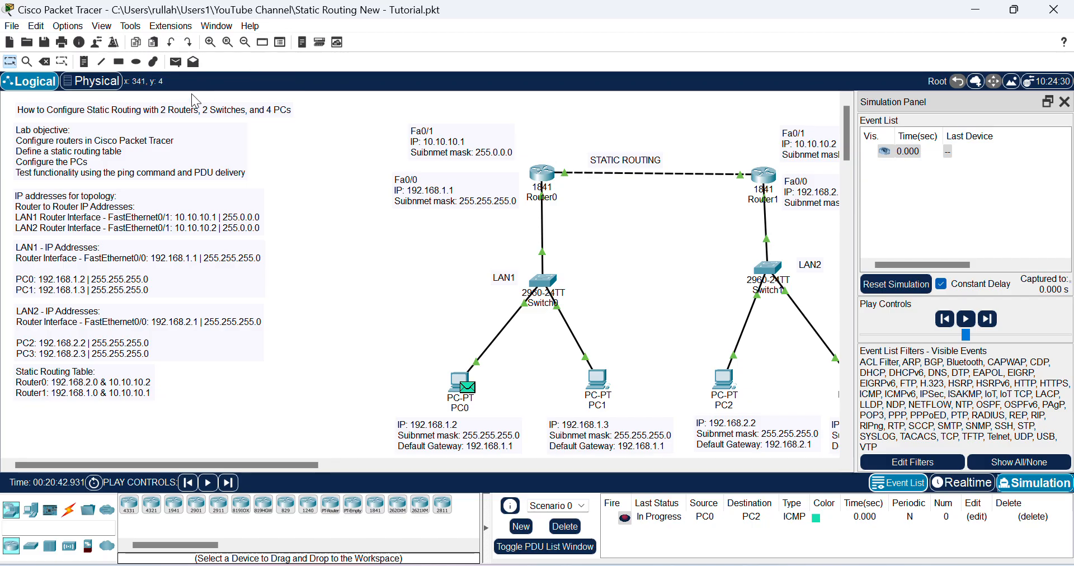
click(176, 64)
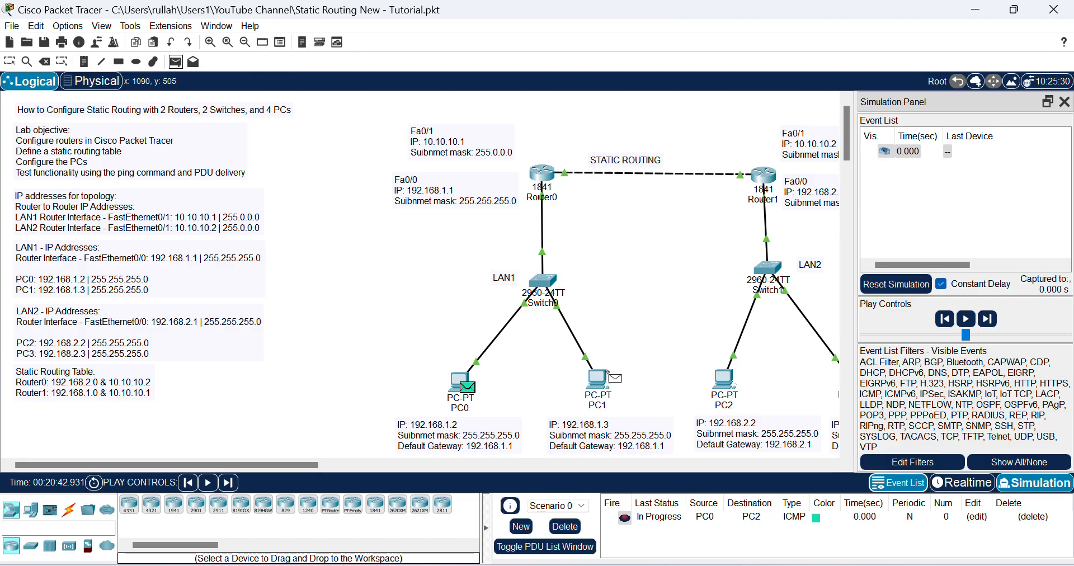
click(564, 526)
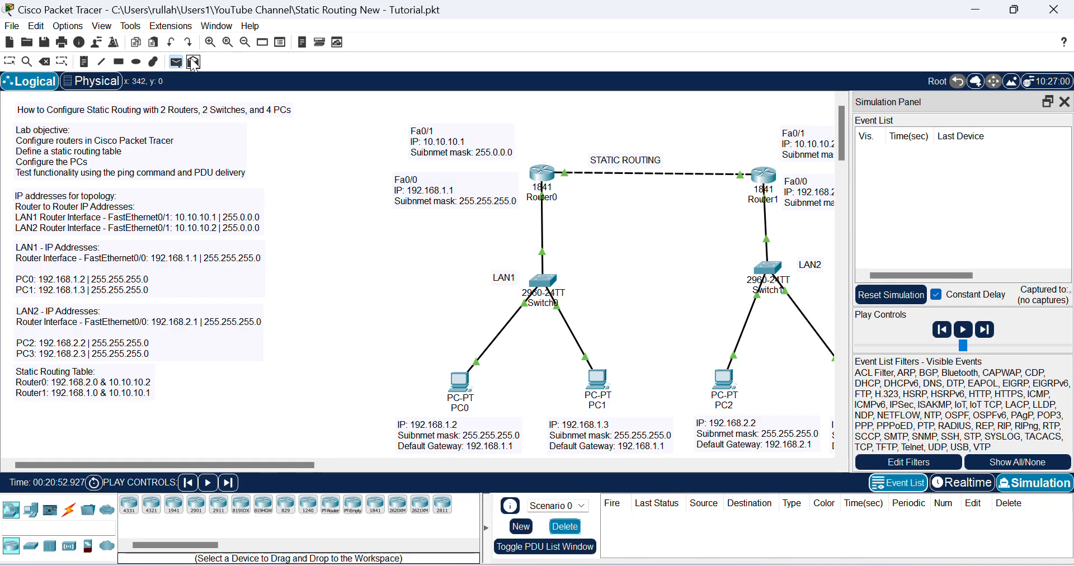
click(469, 385)
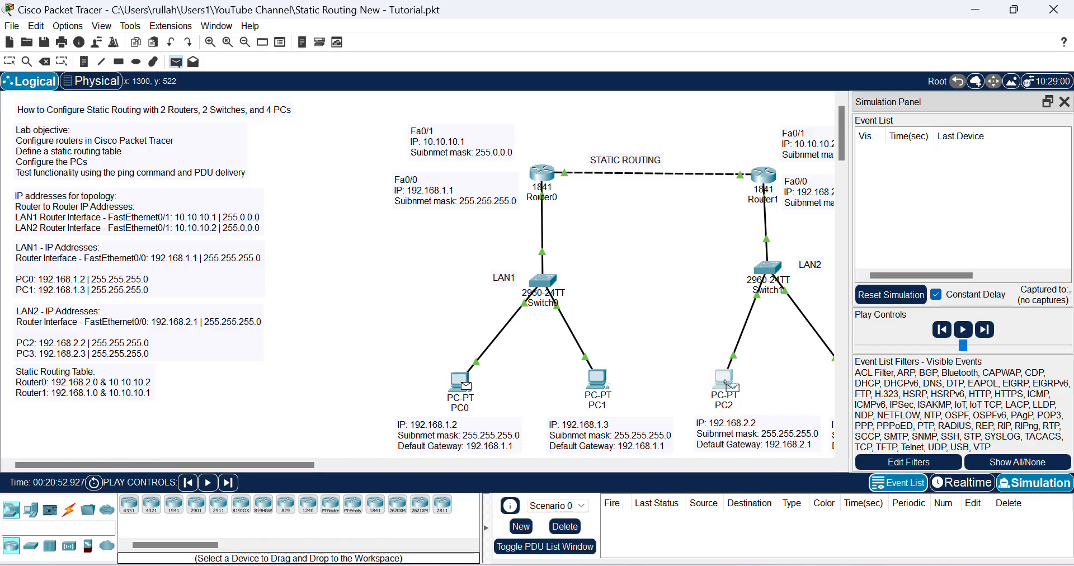
click(725, 380)
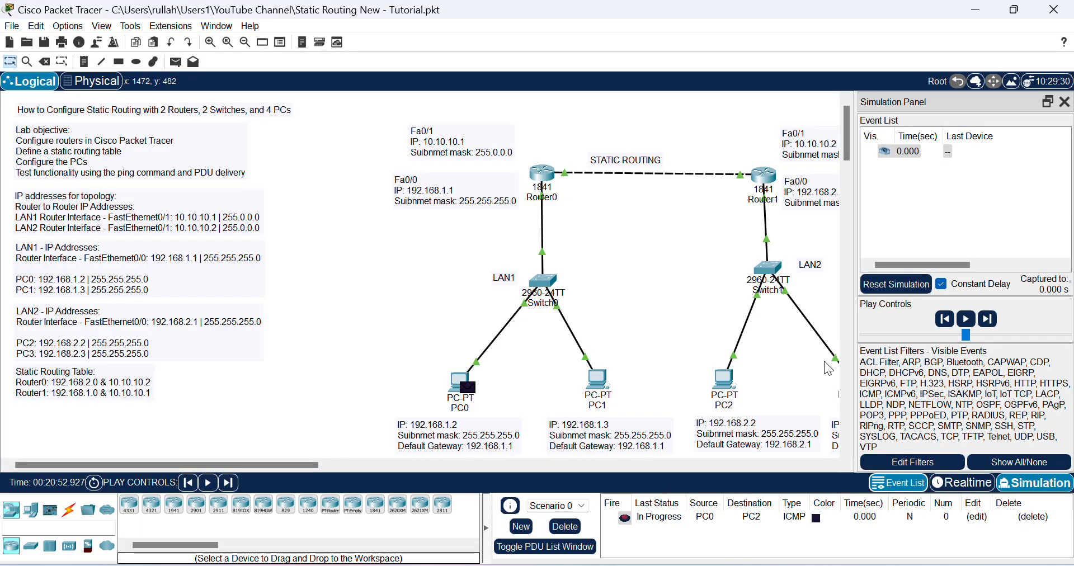
Step: Play the simulation until the PDU has travelled to PC2 and back to PC0, stop it, and return to Realtime mode
click(967, 320)
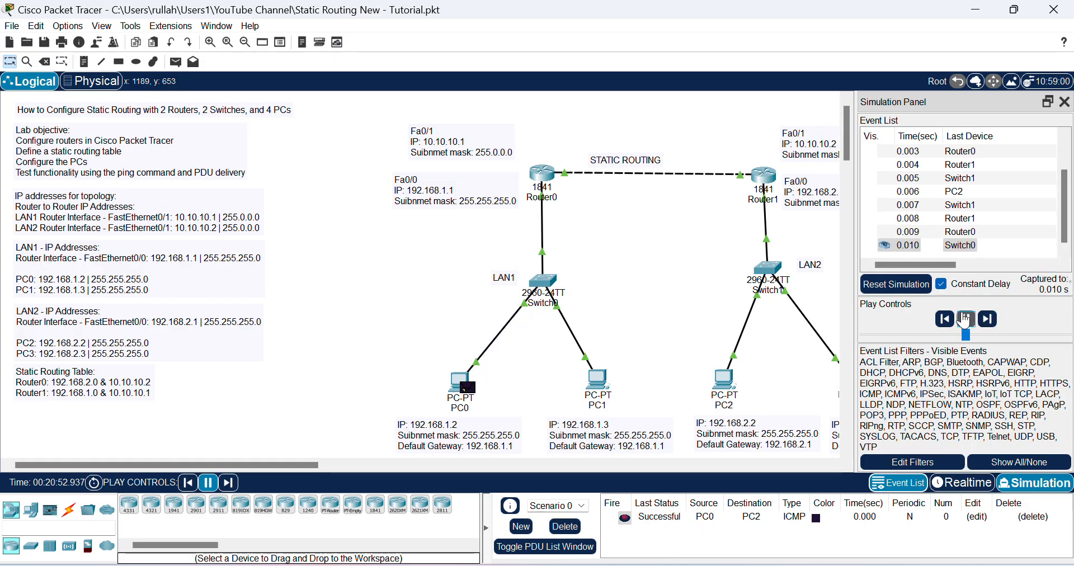
click(965, 319)
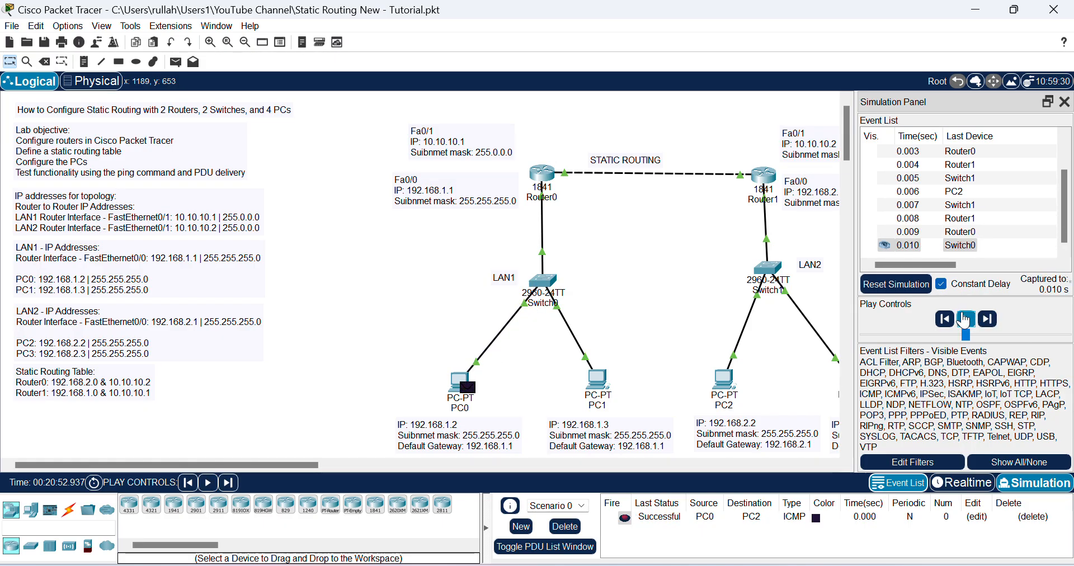
click(973, 491)
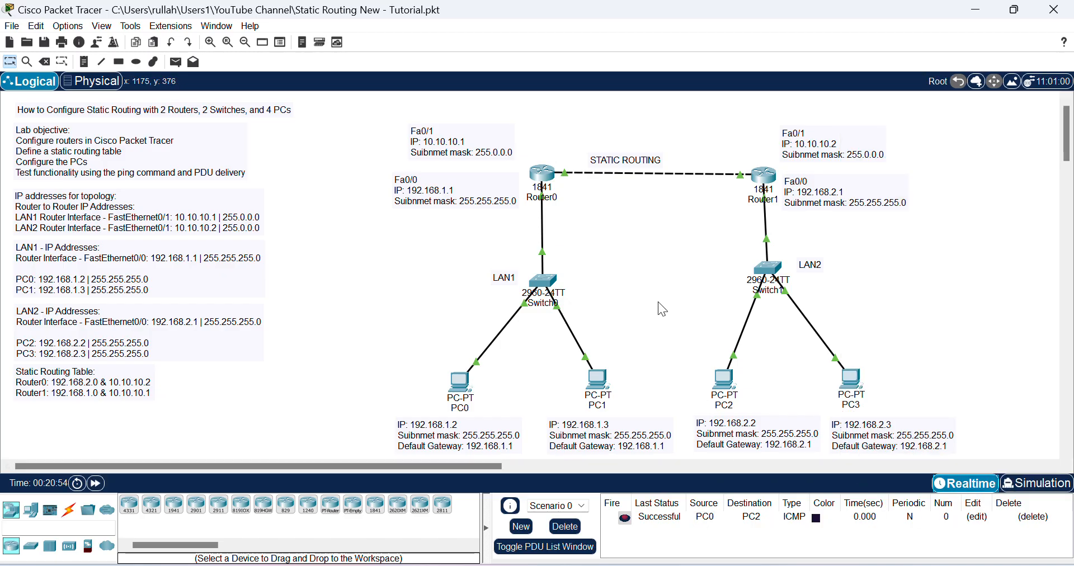